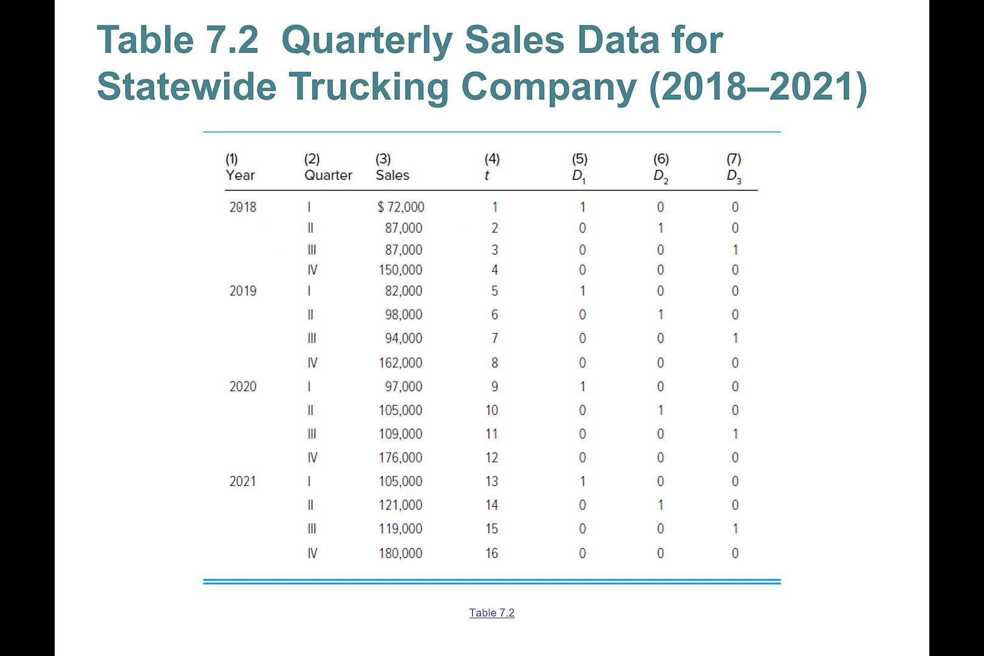
Step: Bracket the 2018 rows in red ink and circle the 2018 sales values, including 150,000
mouse_move(233, 193)
left_mouse_down()
mouse_move(218, 269)
mouse_move(255, 266)
mouse_move(214, 282)
mouse_move(226, 341)
mouse_move(254, 339)
mouse_move(193, 451)
mouse_move(226, 461)
mouse_move(201, 497)
mouse_move(236, 548)
left_mouse_up()
mouse_move(419, 196)
left_mouse_down()
mouse_move(369, 205)
mouse_move(368, 244)
mouse_move(410, 253)
mouse_move(442, 241)
left_mouse_up()
left_click(442, 230)
right_click(432, 208)
key("Escape")
left_click_drag(419, 195, 432, 217)
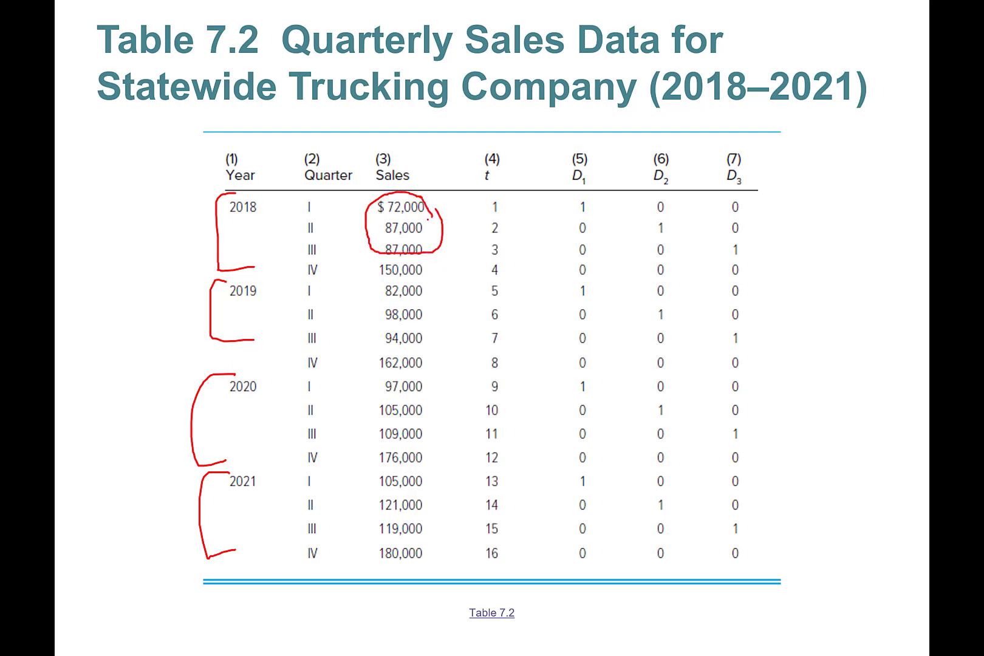
mouse_move(428, 277)
left_mouse_down()
mouse_move(377, 272)
mouse_move(399, 255)
mouse_move(430, 276)
mouse_move(382, 283)
mouse_move(375, 325)
mouse_move(386, 345)
mouse_move(433, 334)
mouse_move(423, 278)
left_mouse_up()
right_click(386, 265)
key("Escape")
Step: Circle 162,000, 176,000 and 180,000, strike through 162,000, and brace the 2021 sales values
mouse_move(421, 356)
left_mouse_down()
mouse_move(398, 348)
mouse_move(366, 365)
mouse_move(417, 377)
mouse_move(429, 357)
left_mouse_up()
mouse_move(377, 359)
left_mouse_down()
mouse_move(430, 362)
mouse_move(371, 381)
mouse_move(362, 415)
mouse_move(384, 439)
mouse_move(430, 435)
mouse_move(424, 378)
mouse_move(406, 377)
left_mouse_up()
mouse_move(447, 452)
left_mouse_down()
mouse_move(384, 443)
mouse_move(355, 481)
mouse_move(441, 470)
mouse_move(450, 452)
left_mouse_up()
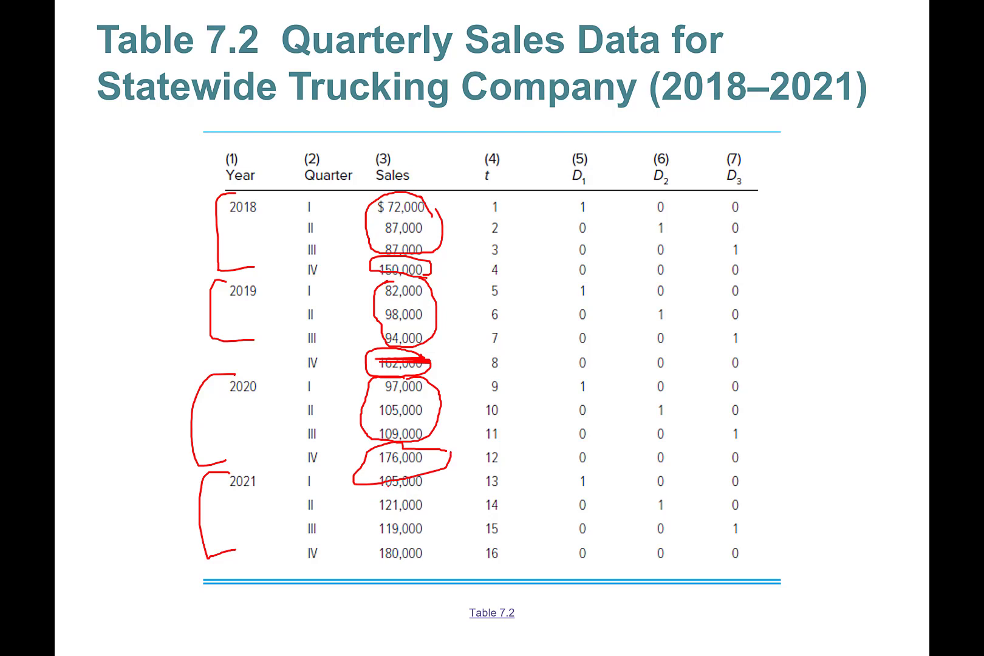
mouse_move(430, 478)
left_mouse_down()
mouse_move(442, 517)
mouse_move(430, 537)
left_mouse_up()
mouse_move(422, 543)
left_mouse_down()
mouse_move(373, 540)
mouse_move(386, 573)
mouse_move(436, 544)
mouse_move(420, 541)
left_mouse_up()
Step: Bracket the t column, write N, N−1, 4 and 3 beside the table, and circle D1–D3
mouse_move(479, 144)
left_mouse_down()
mouse_move(439, 264)
mouse_move(456, 526)
mouse_move(485, 570)
mouse_move(534, 448)
mouse_move(553, 113)
mouse_move(464, 132)
mouse_move(463, 151)
left_mouse_up()
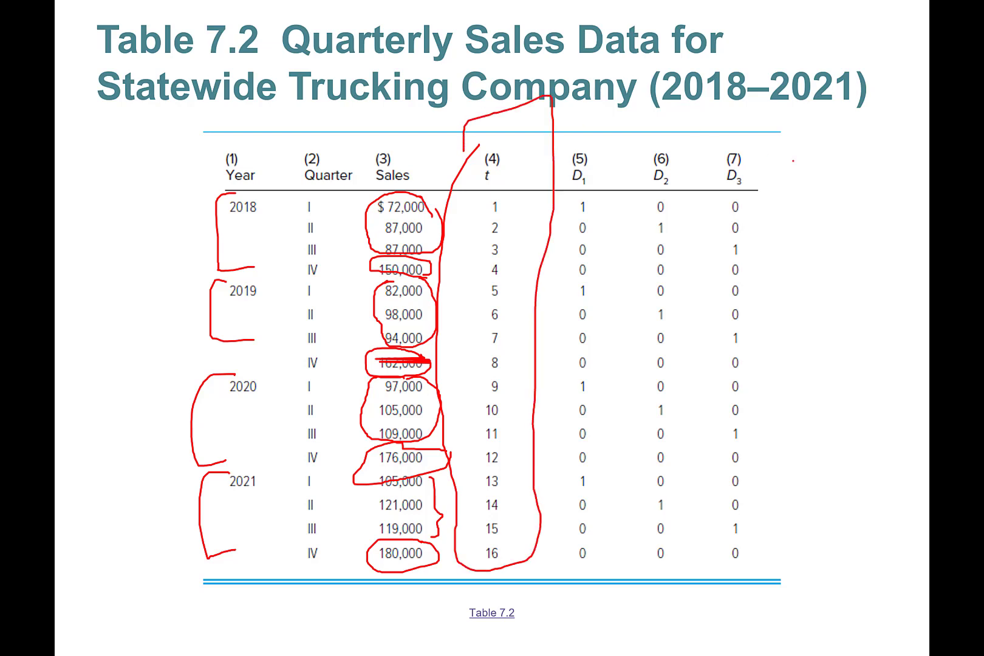
mouse_move(819, 146)
left_mouse_down()
mouse_move(818, 178)
mouse_move(850, 173)
mouse_move(855, 130)
left_mouse_up()
left_click(849, 238)
left_click_drag(826, 195, 852, 251)
mouse_move(863, 163)
left_mouse_down()
mouse_move(899, 163)
mouse_move(903, 198)
left_mouse_up()
mouse_move(825, 271)
left_mouse_down()
mouse_move(828, 283)
mouse_move(917, 264)
left_mouse_up()
mouse_move(826, 328)
left_mouse_down()
mouse_move(857, 307)
mouse_move(824, 362)
left_mouse_up()
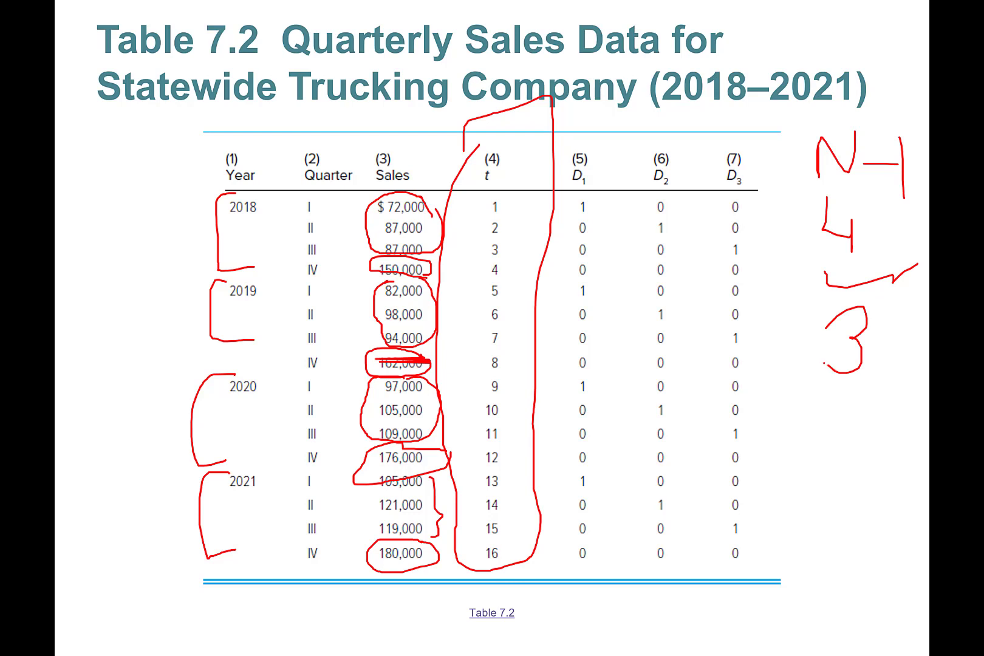
mouse_move(586, 147)
left_mouse_down()
mouse_move(563, 170)
mouse_move(607, 174)
mouse_move(587, 146)
left_mouse_up()
mouse_move(675, 148)
left_mouse_down()
mouse_move(635, 170)
mouse_move(719, 152)
mouse_move(744, 163)
left_mouse_up()
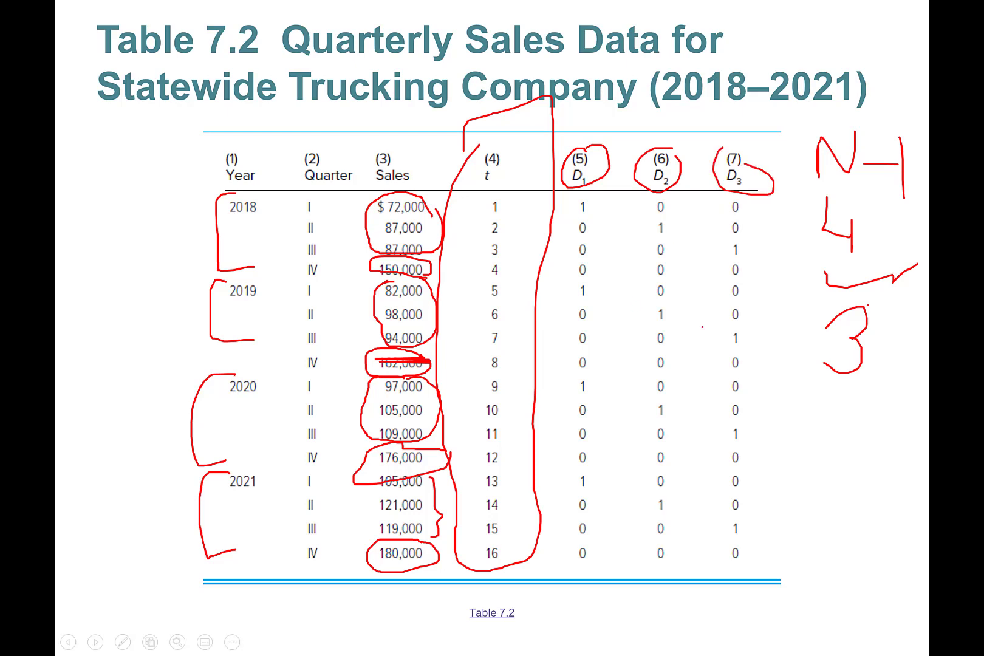
Step: End the slideshow, discard the ink annotations and return to the Excel workbook
key("Escape")
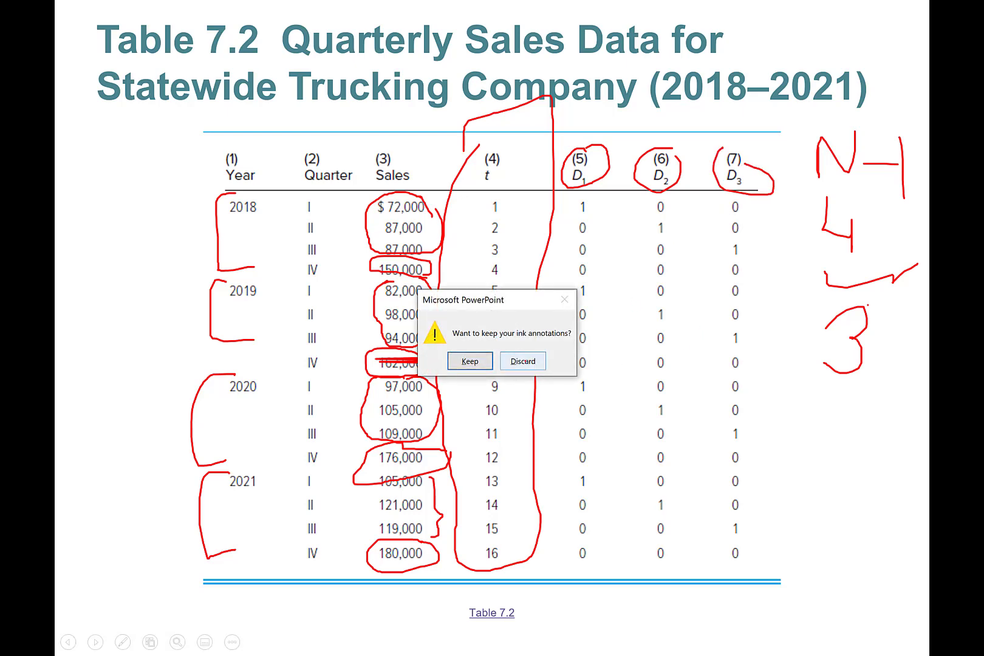
left_click(523, 360)
key("alt+Tab")
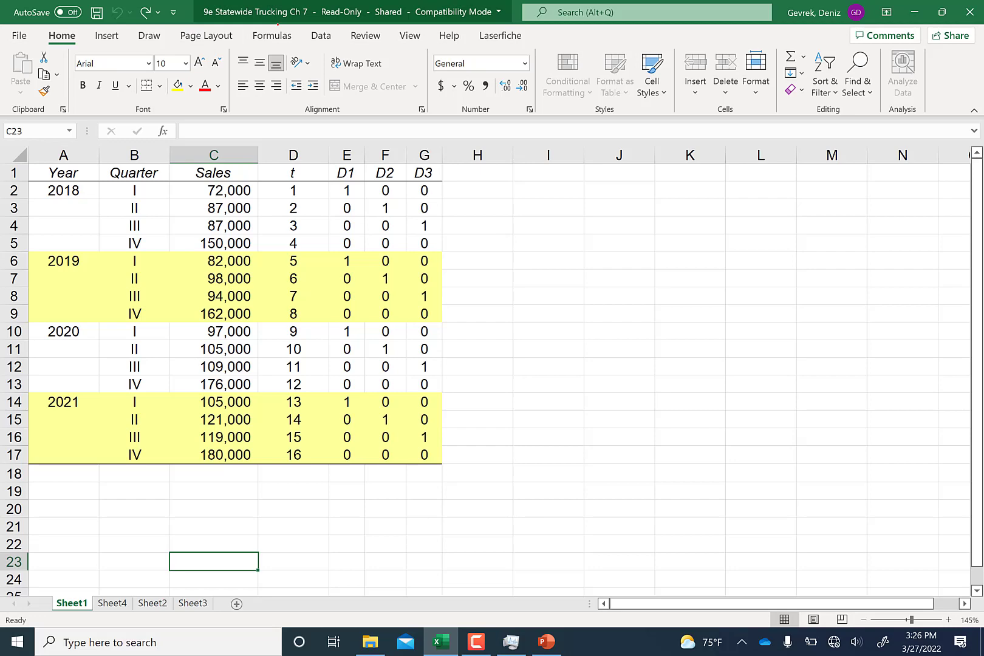
Step: Copy the Year, Quarter, Sales and t columns (A1:D17) from Sheet1 into Sheet3
left_click_drag(64, 173, 292, 457)
key("ctrl+c")
key("ctrl+Page_Down")
key("ctrl+Page_Down")
key("ctrl+Page_Down")
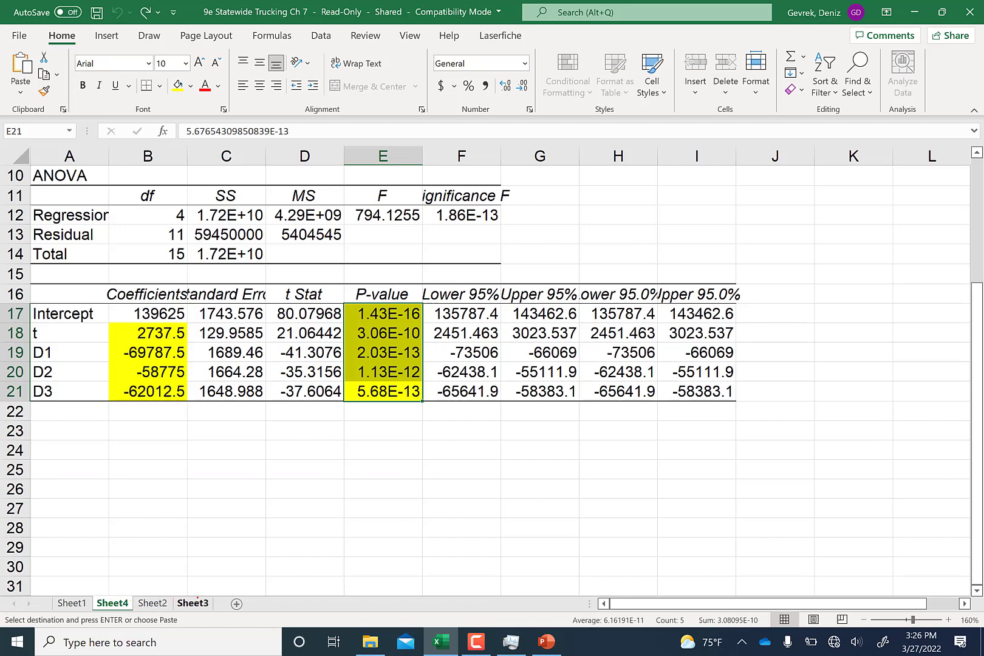
key("ctrl+v")
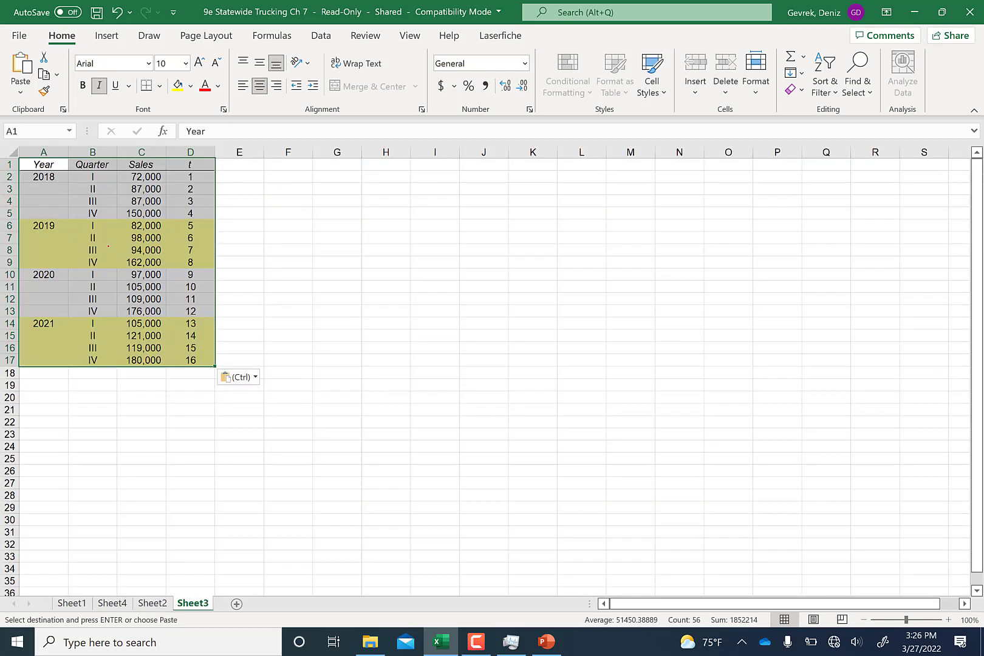
scroll(293, 257, "up", 3)
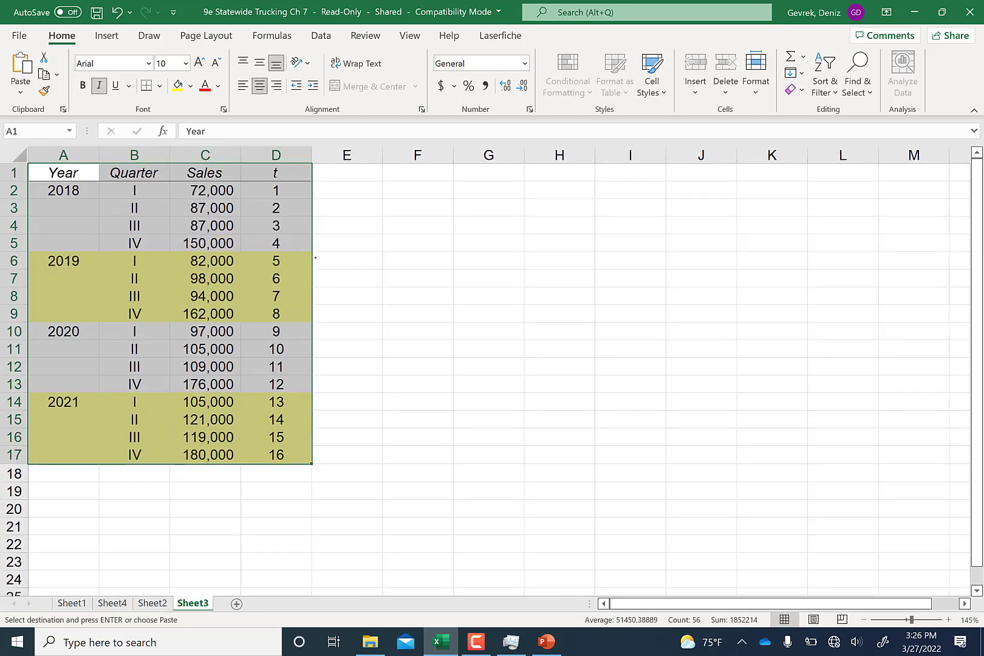
scroll(315, 259, "up", 2)
Step: Head column E 'D1' and fill 0 down to row 17
left_click(403, 176)
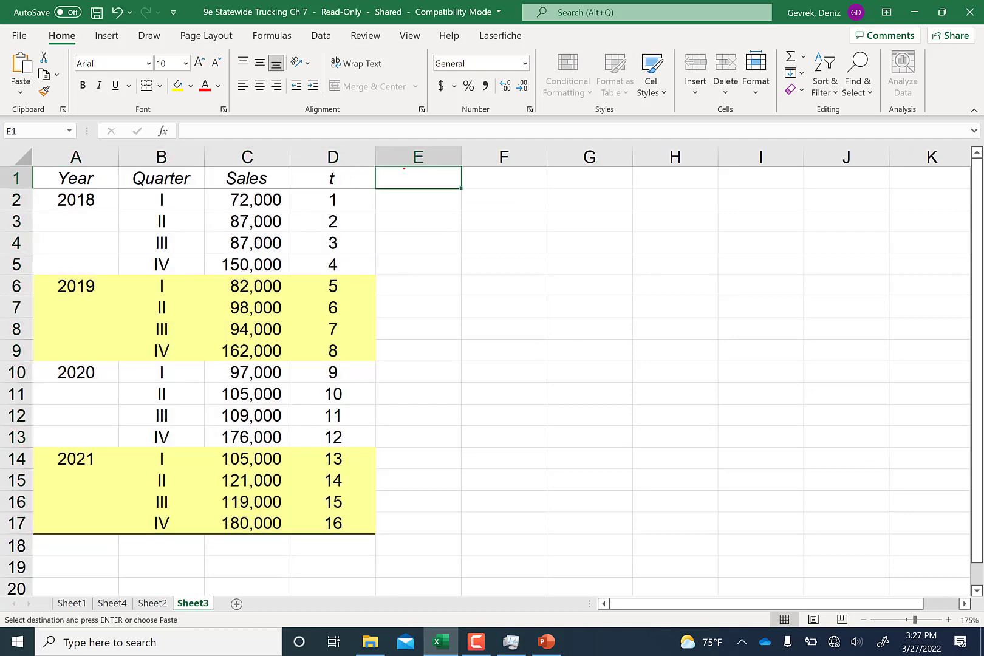
type("D1")
key("Return")
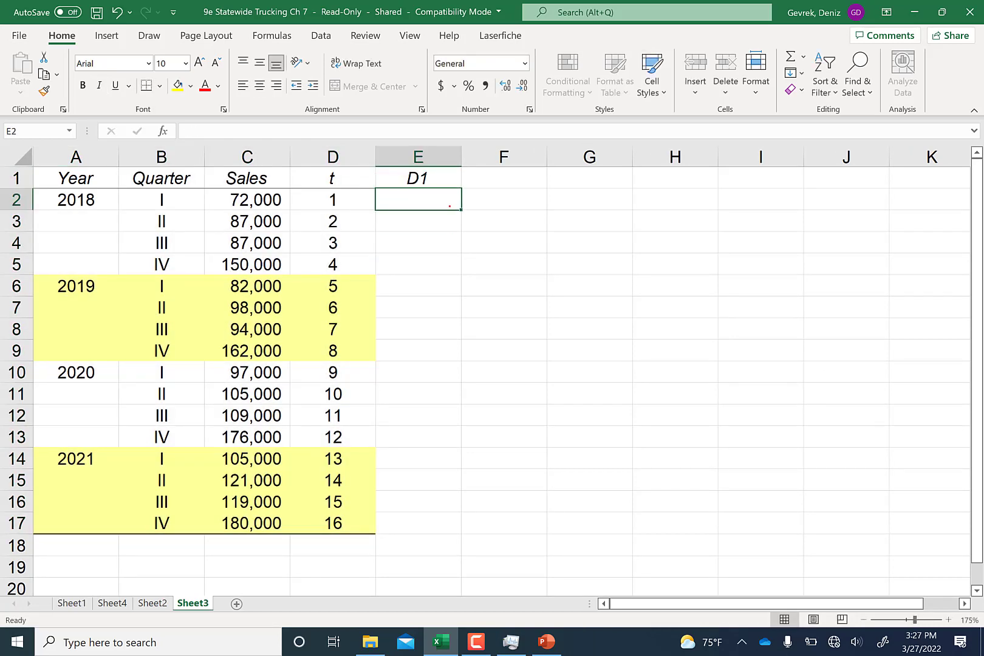
type("0")
key("Return")
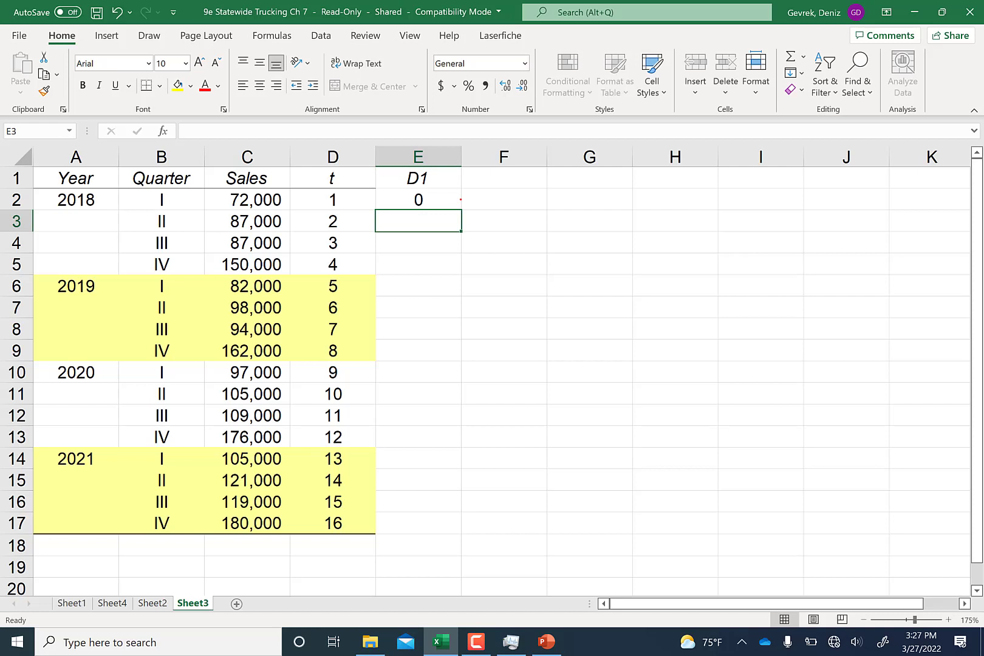
key("Up")
double_click(459, 209)
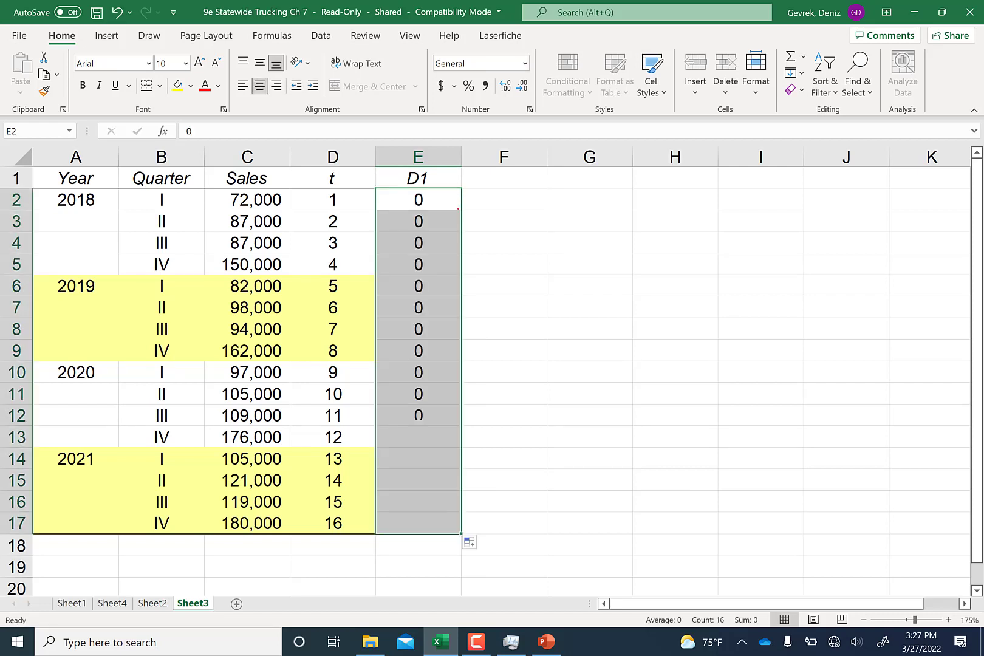
Step: Enter 1 in E2 and E6 for the 2018 and 2019 quarter I rows
left_click(435, 263)
type("1")
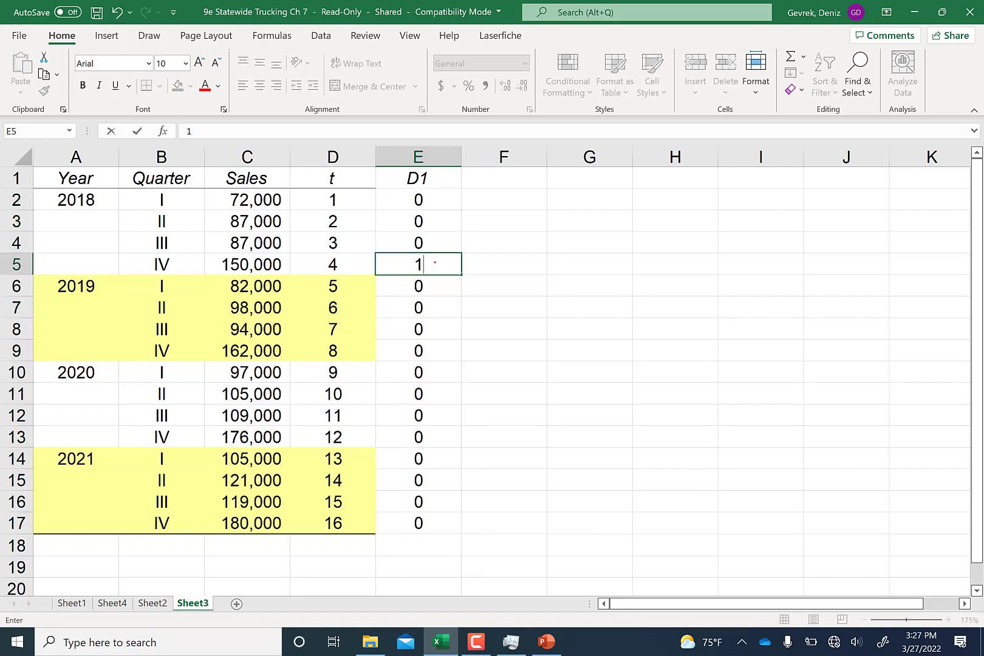
key("BackSpace")
key("Escape")
left_click(410, 195)
type("1")
key("Return")
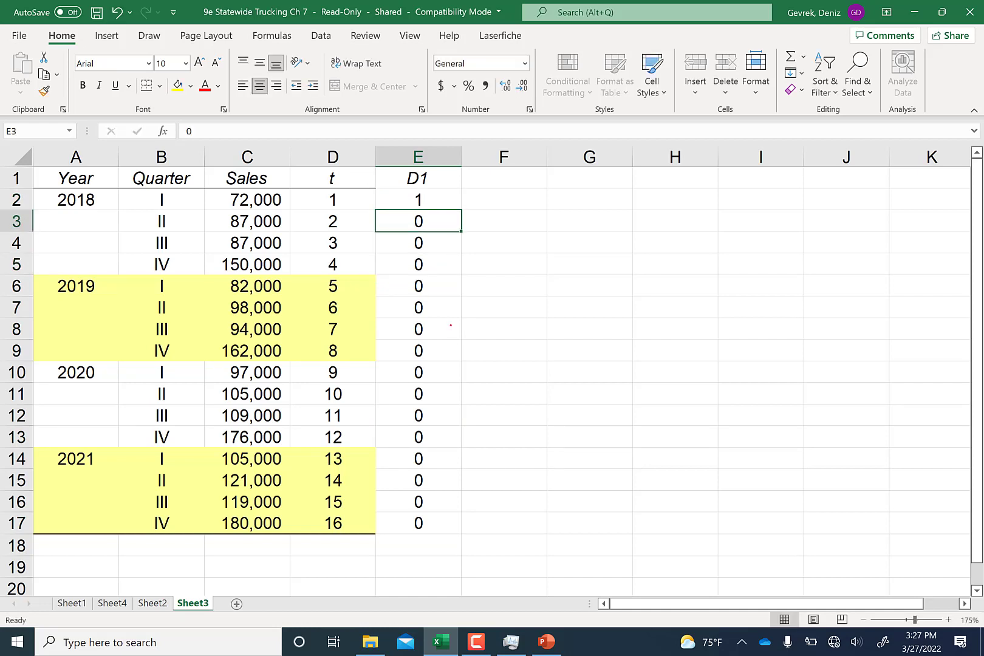
left_click(423, 289)
type("1")
key("Return")
Step: Enter 1 in E10 and E14 for the 2020 and 2021 quarter I rows
left_click(426, 368)
type("1")
key("Return")
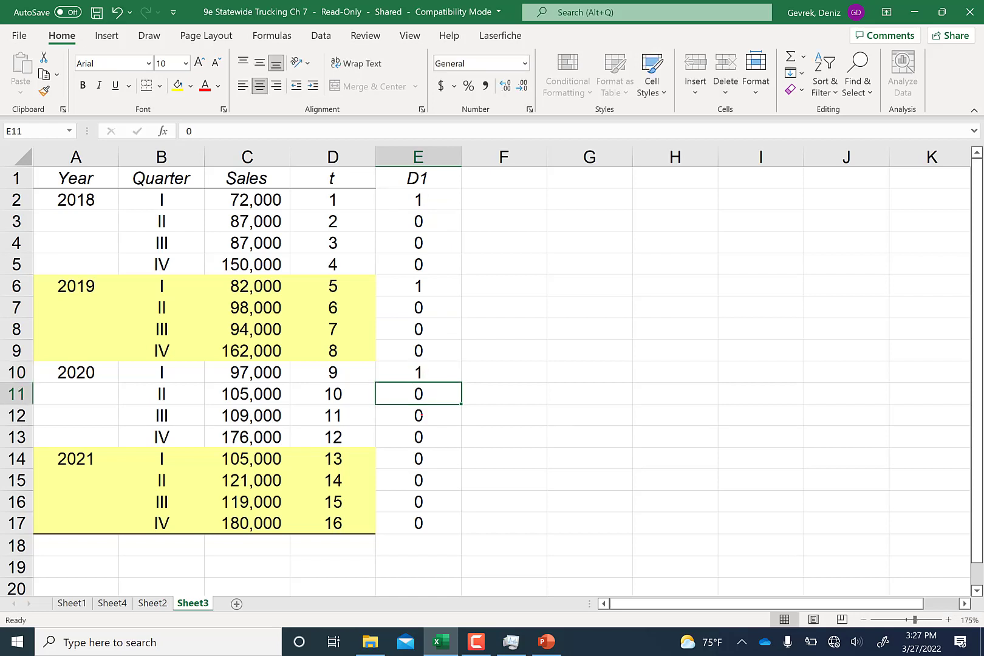
left_click(418, 459)
type("1")
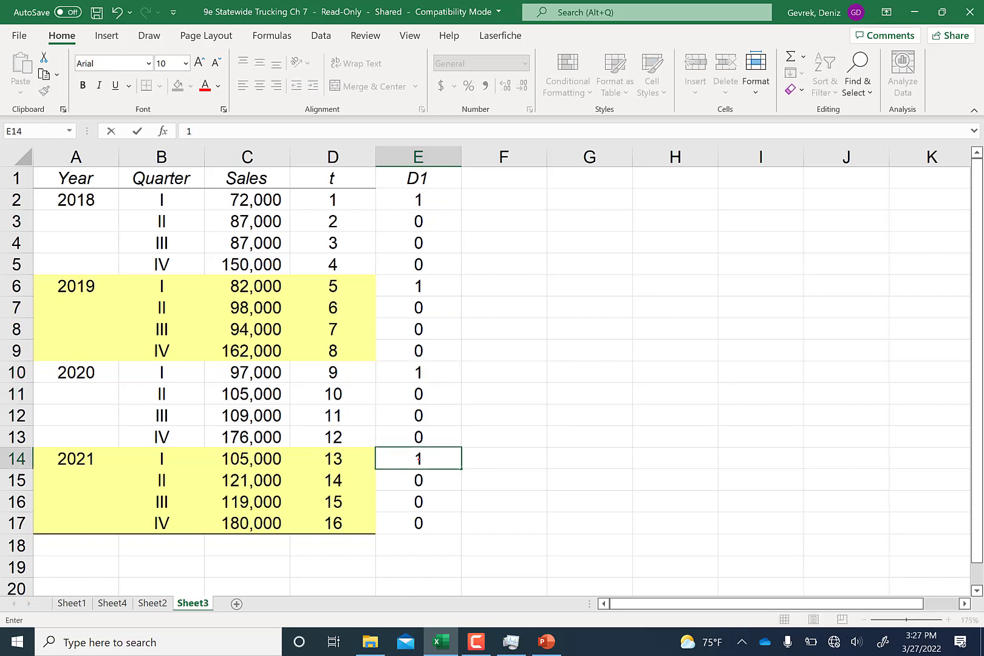
key("Return")
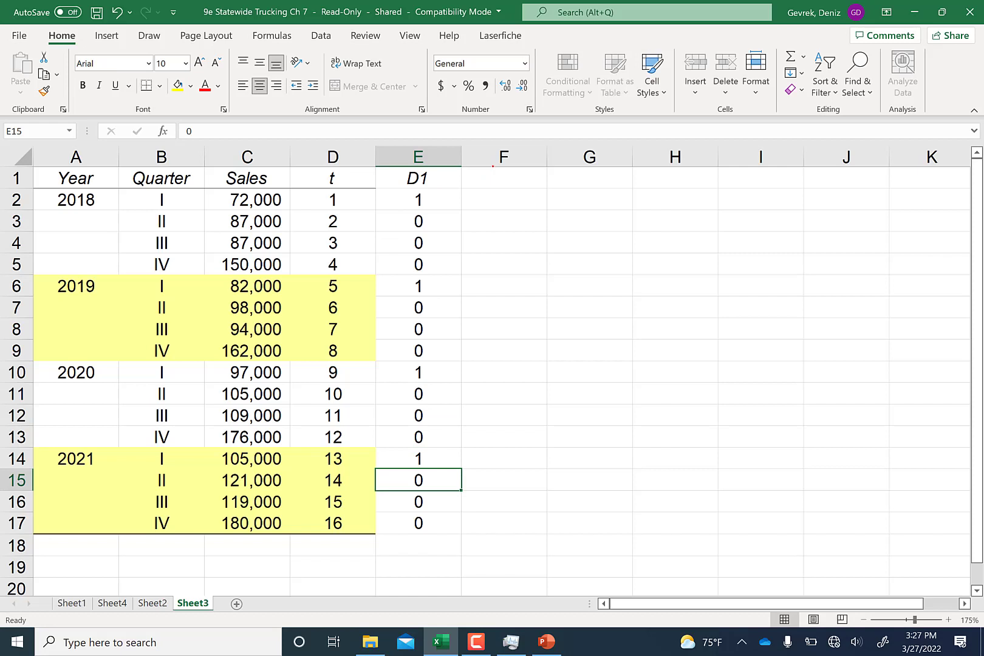
left_click(489, 175)
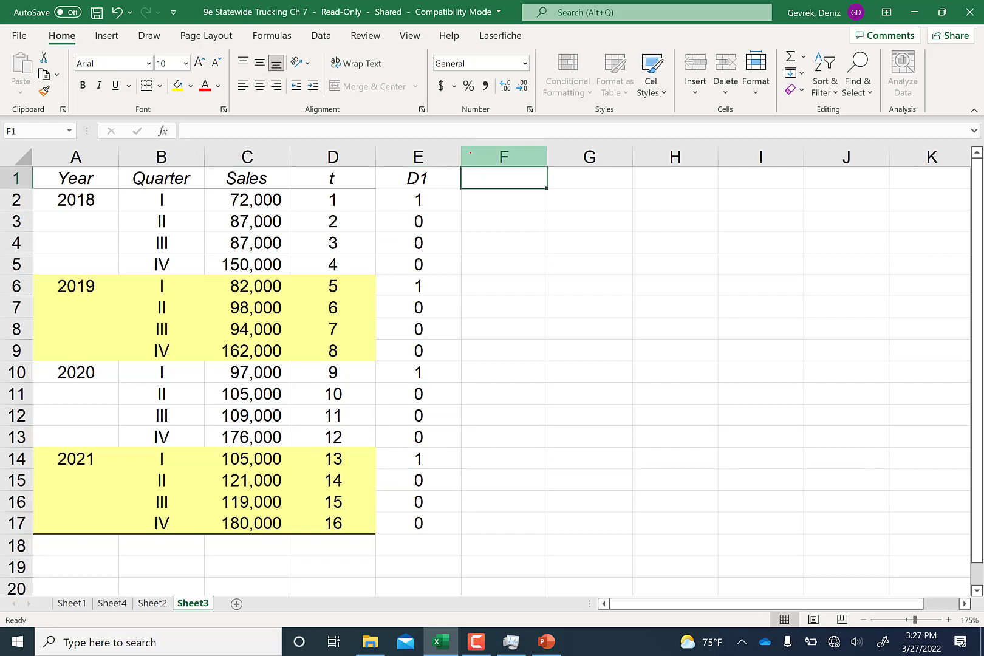
Step: Head column F 'D2' and fill 0 down the column
type("D2")
key("Return")
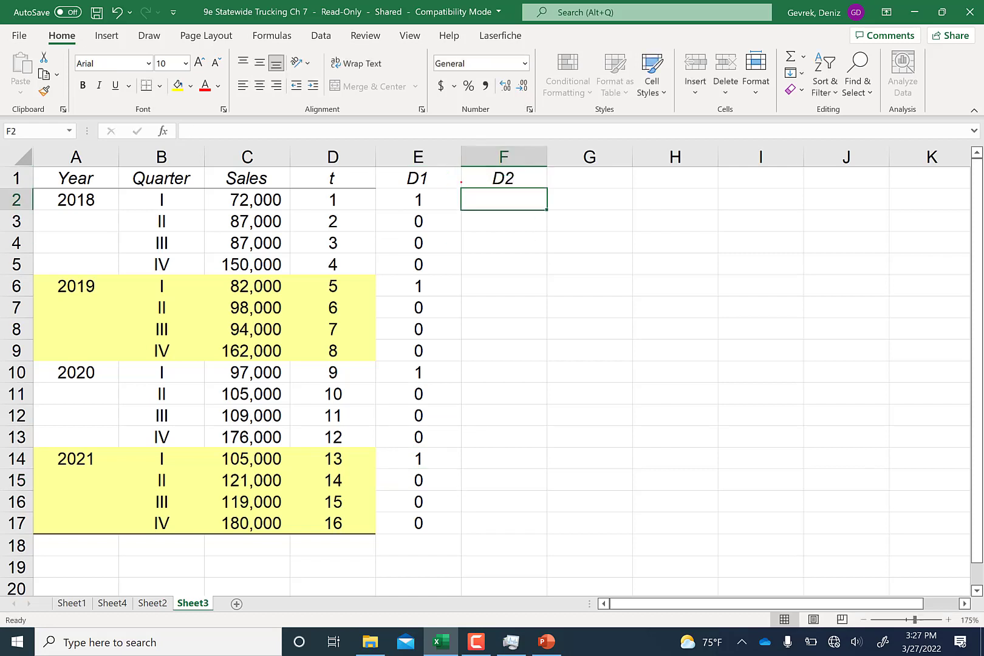
type("0")
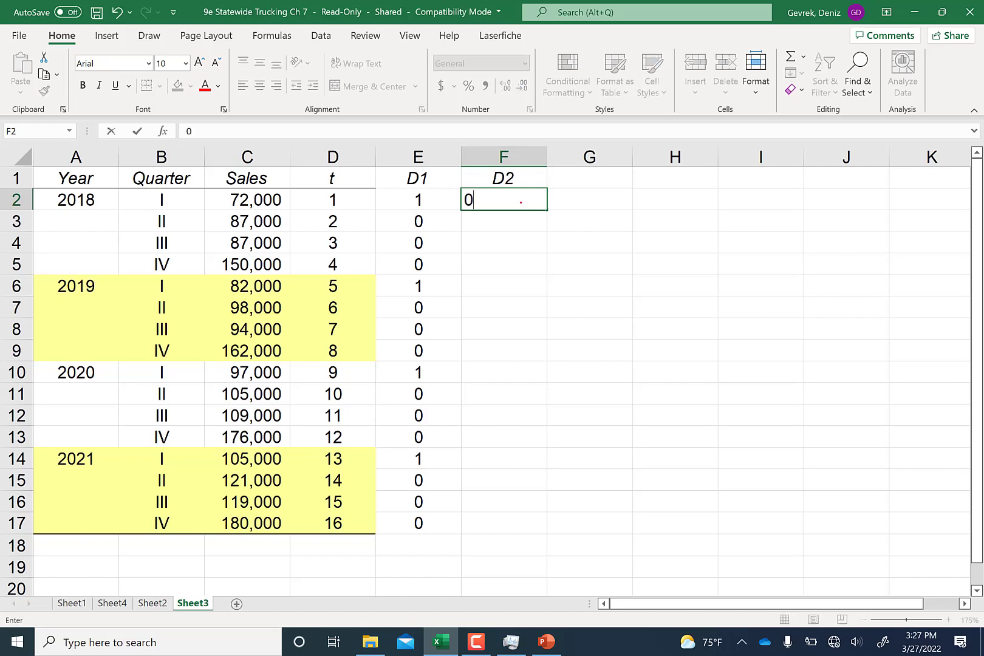
key("Return")
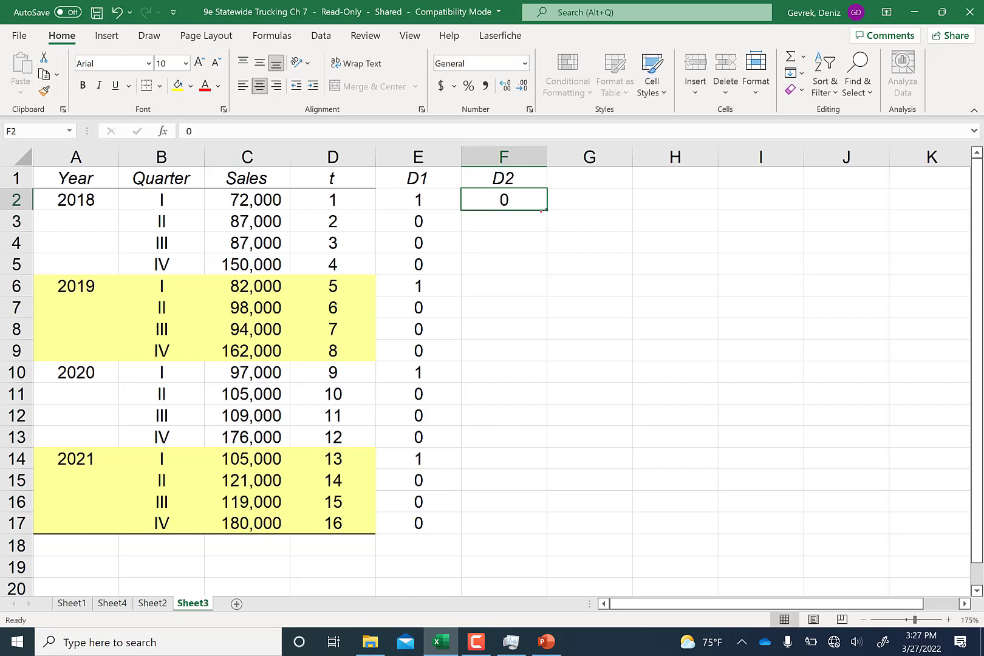
double_click(547, 210)
Step: Head column G 'D3' and fill 0 down the column
left_click(580, 173)
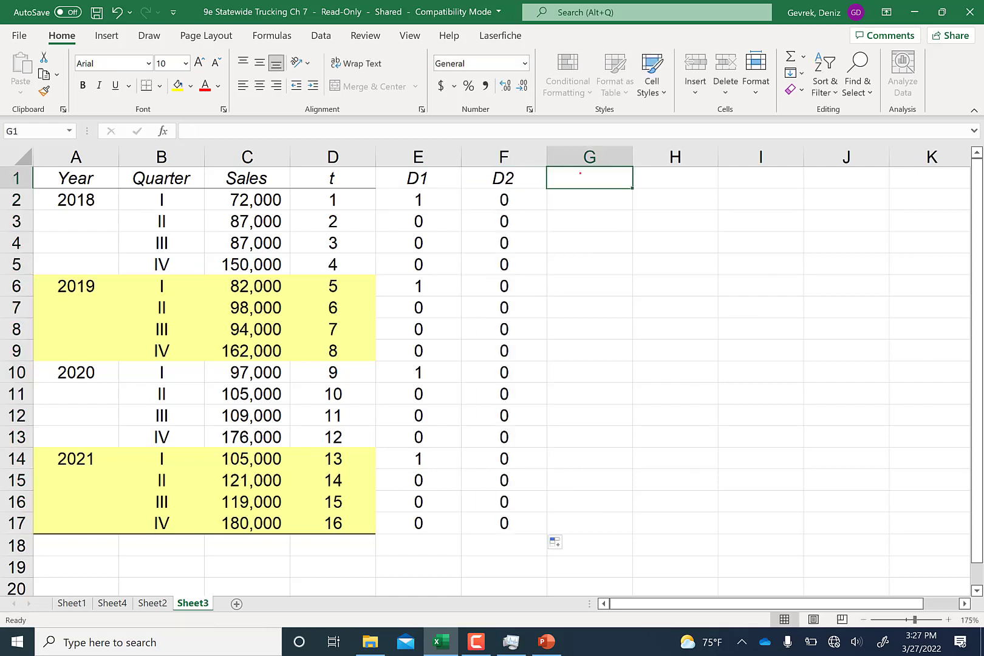
type("D3")
key("Return")
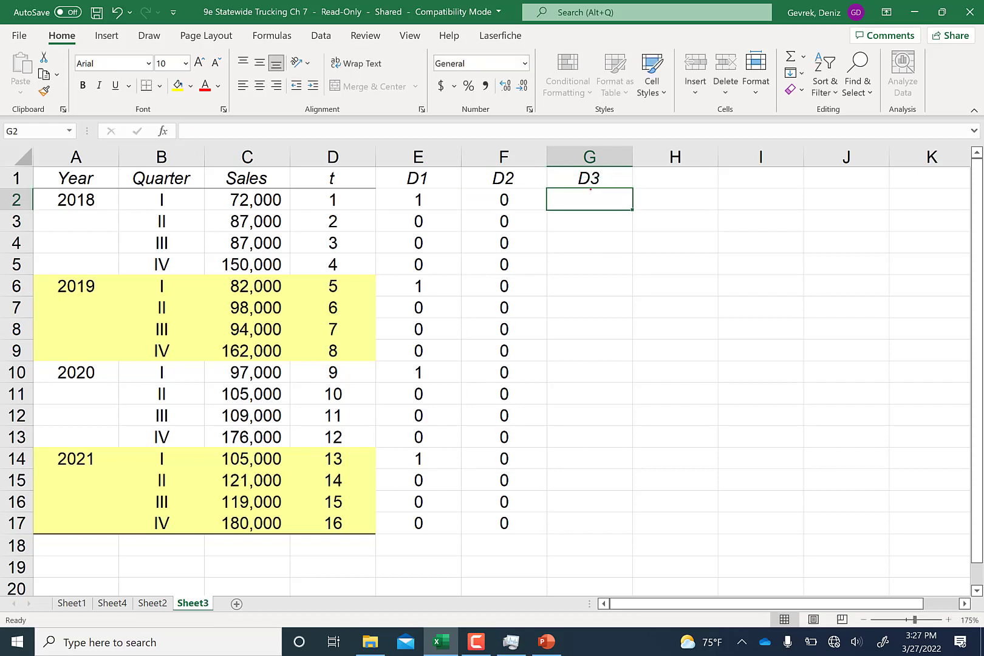
type("0")
key("Return")
left_click(625, 205)
double_click(632, 210)
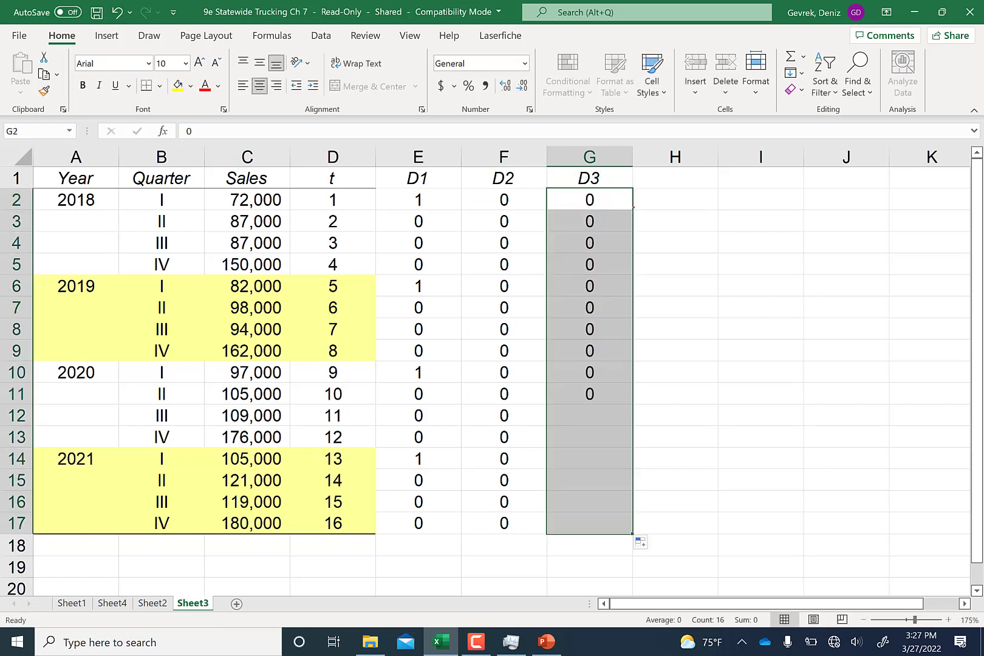
Step: Enter 1 in F3, F7, F11 and F15 for every quarter II row
left_click(514, 219)
type("1")
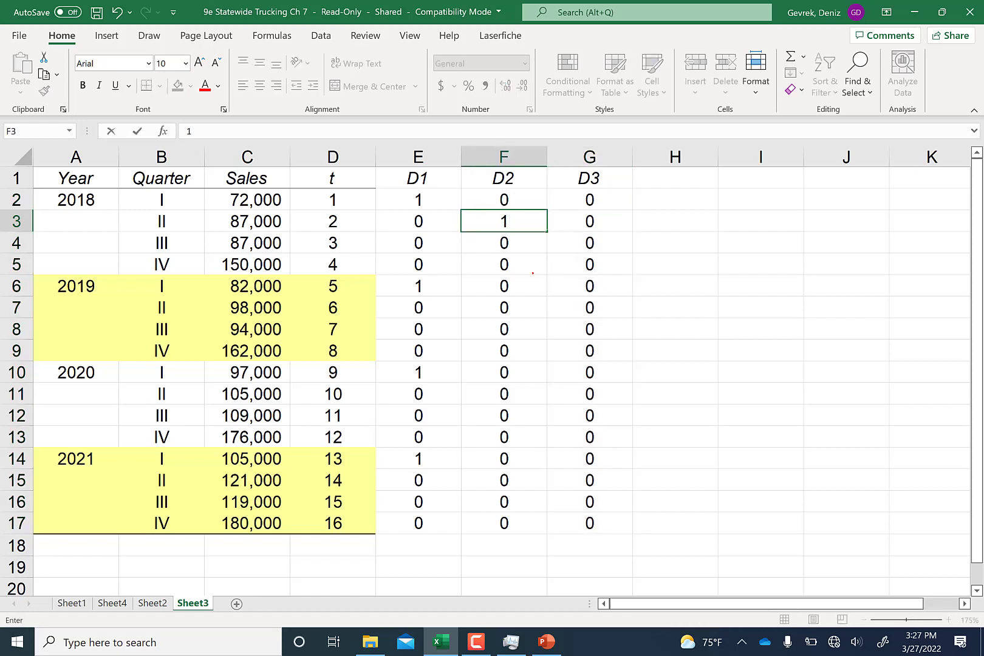
key("Return")
left_click(514, 307)
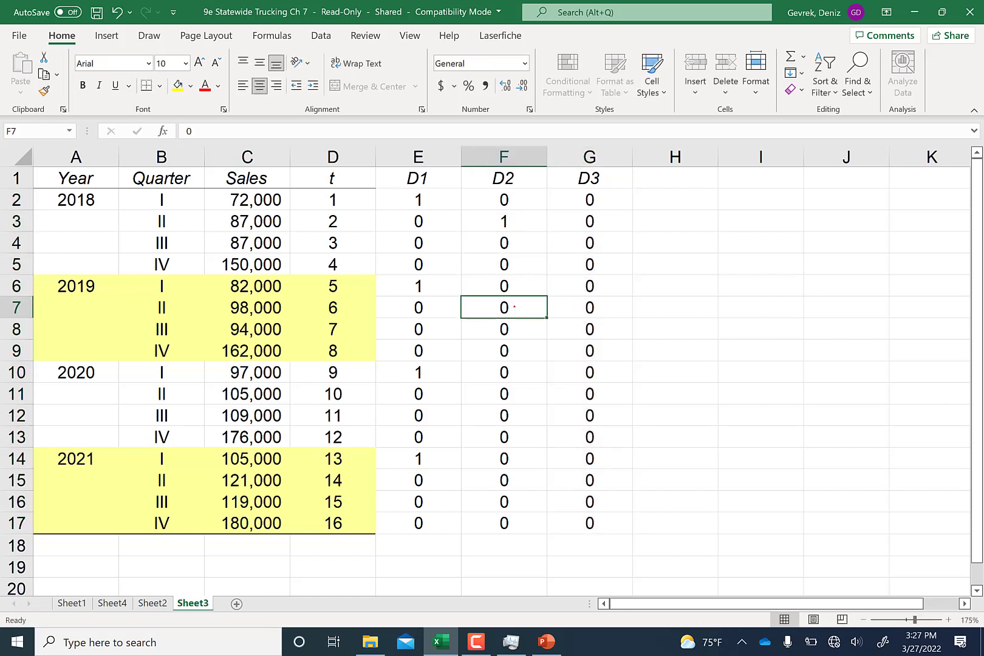
type("2")
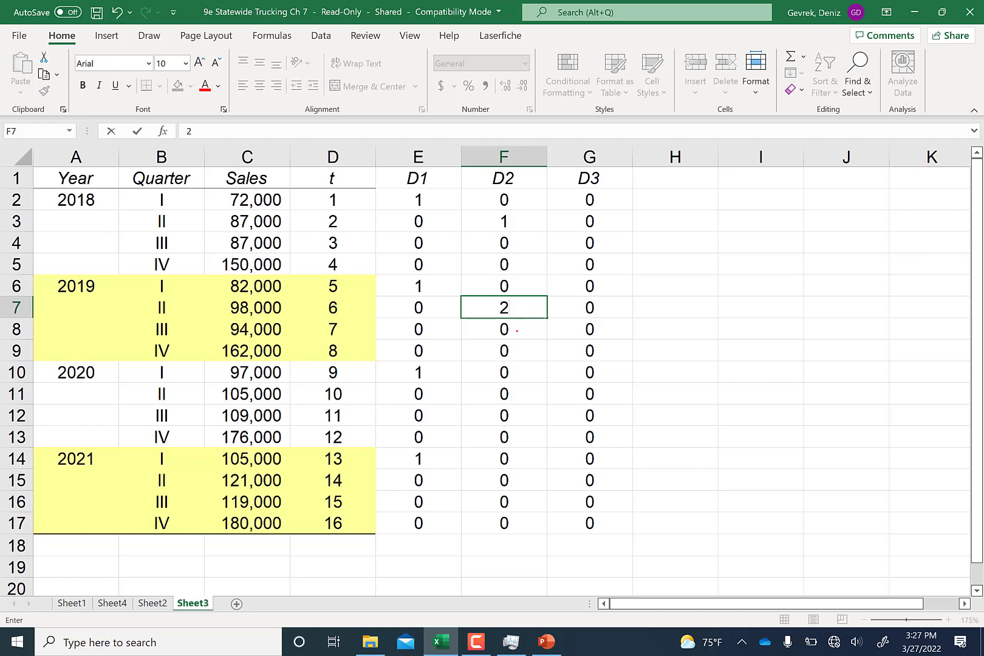
key("BackSpace")
type("1")
key("Return")
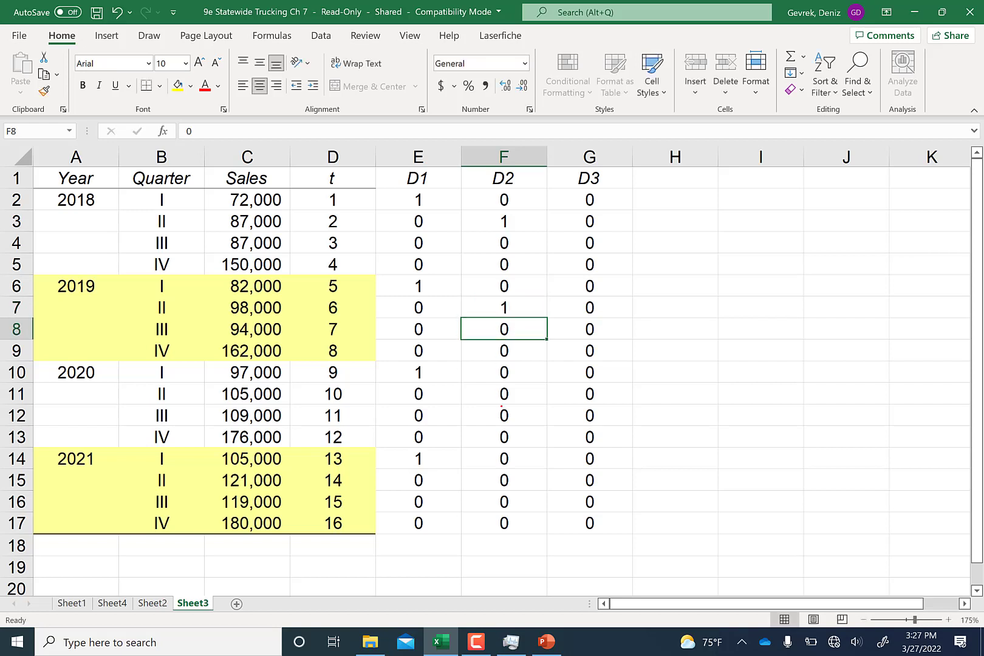
key("Down")
key("Down")
key("Down")
type("1")
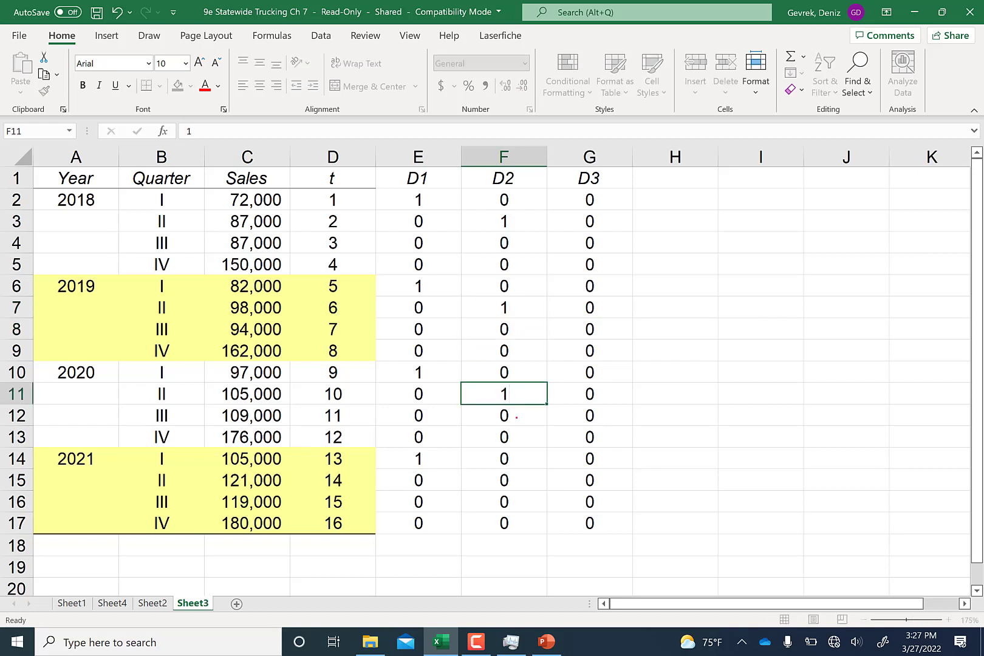
key("Return")
key("Down")
key("Down")
key("Down")
type("1")
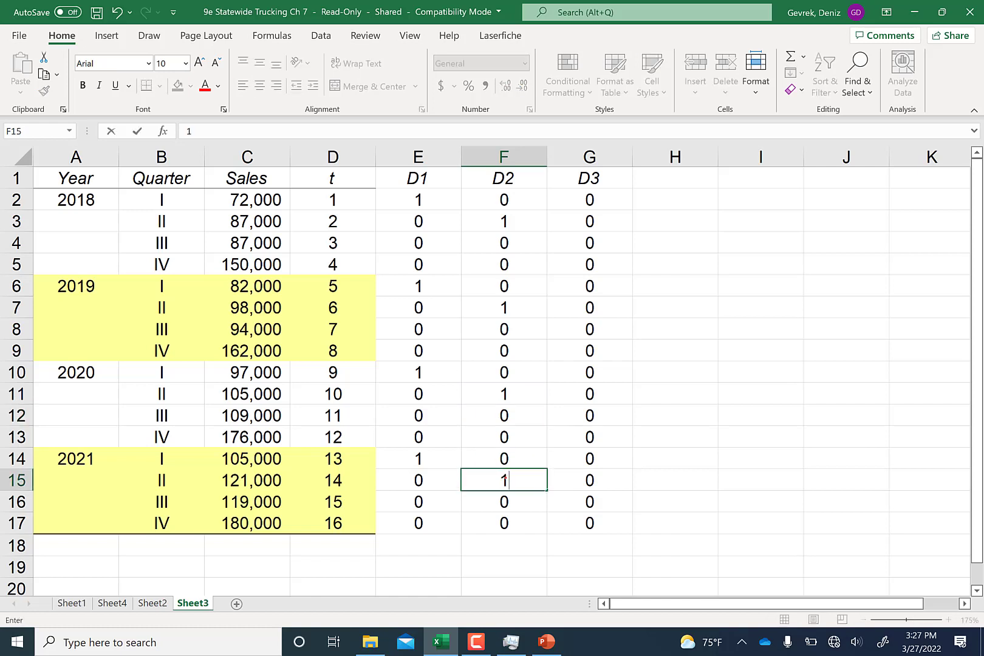
key("Return")
Step: Enter 1 in G4, G8, G12 and G16 for every quarter III row
left_click(587, 240)
type("1")
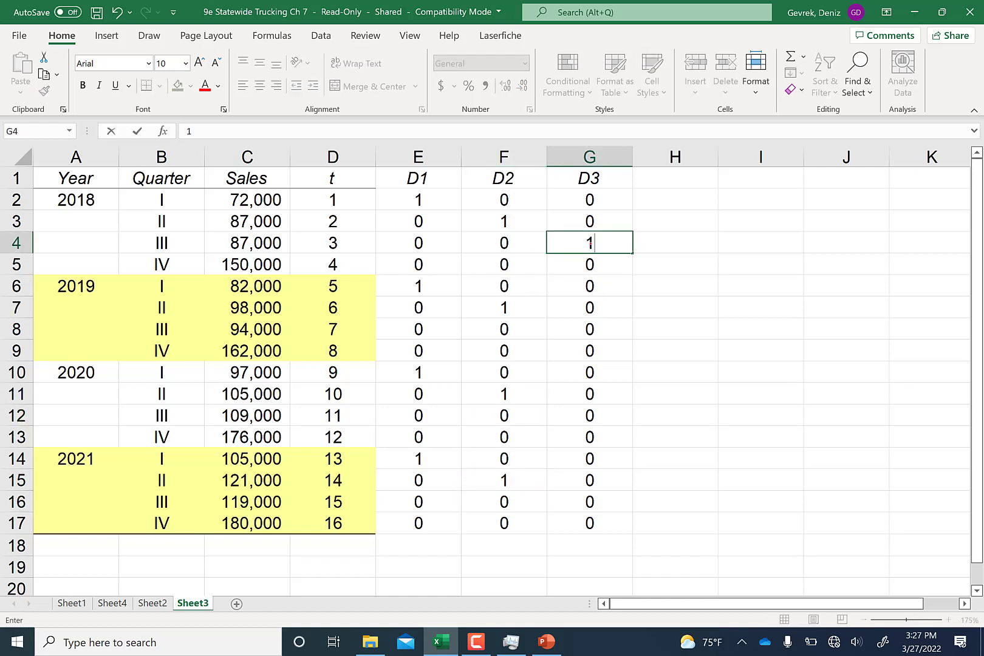
key("Return")
left_click(599, 330)
type("1")
key("Return")
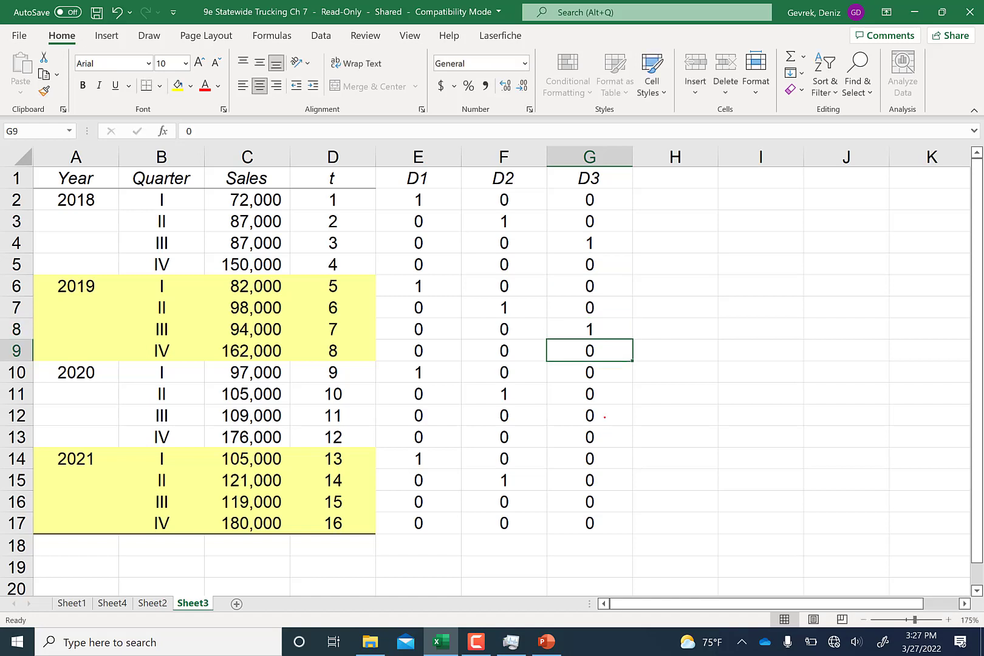
left_click(605, 417)
type("1")
key("Return")
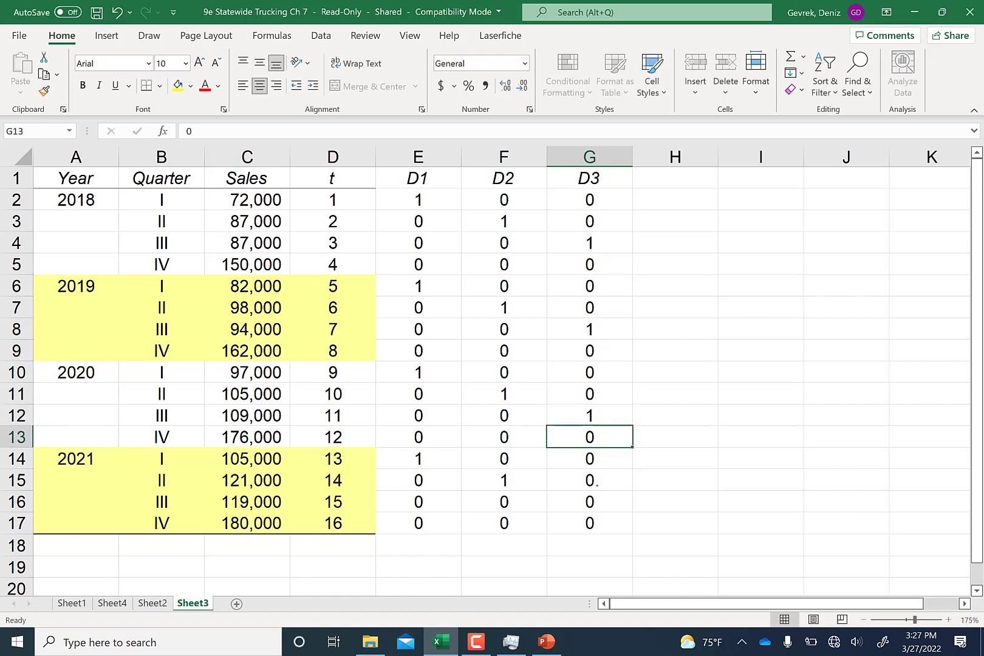
left_click(599, 497)
type("1")
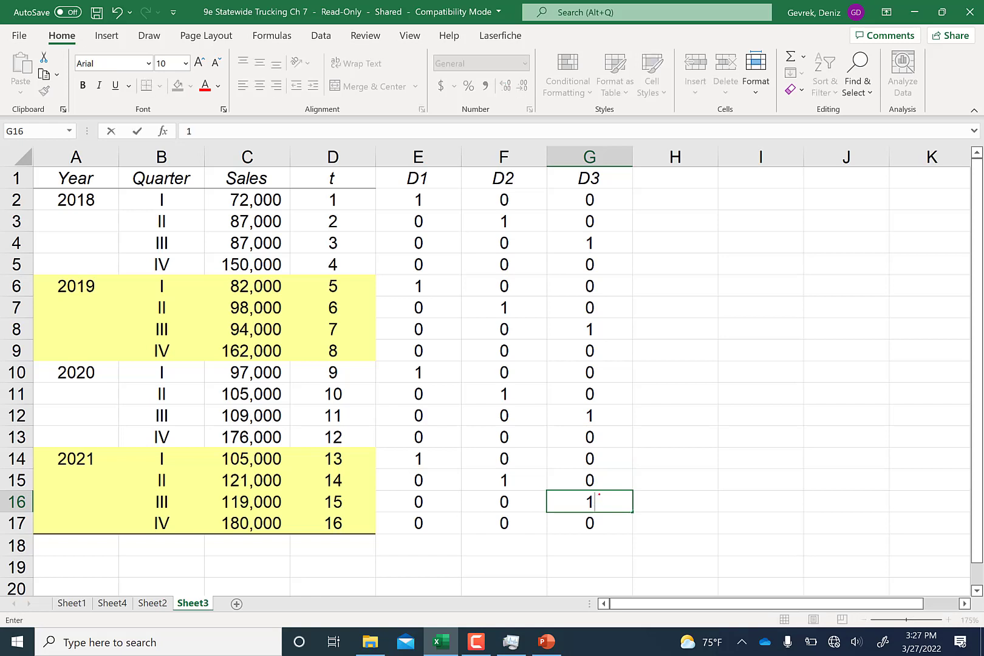
key("Return")
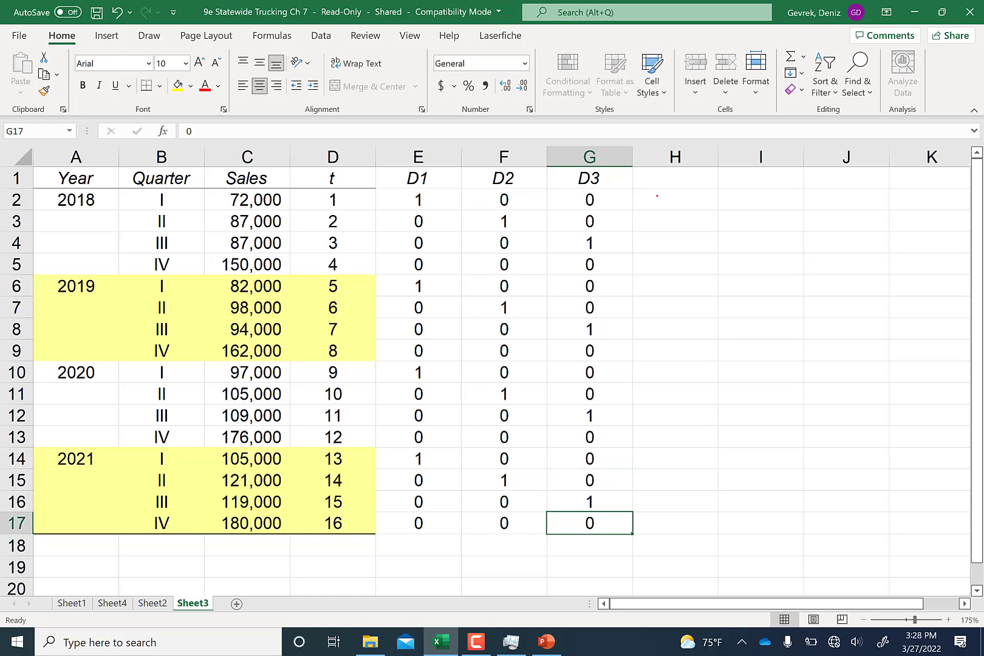
Step: Start the Regression tool from Data Analysis on the Data tab
right_click(454, 160)
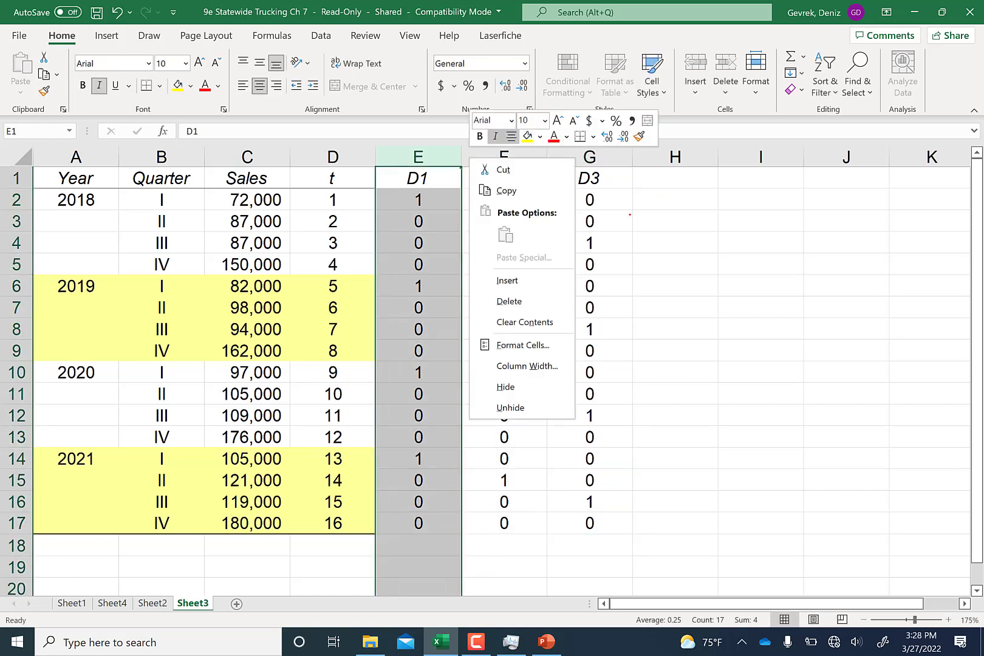
key("Escape")
left_click(333, 199)
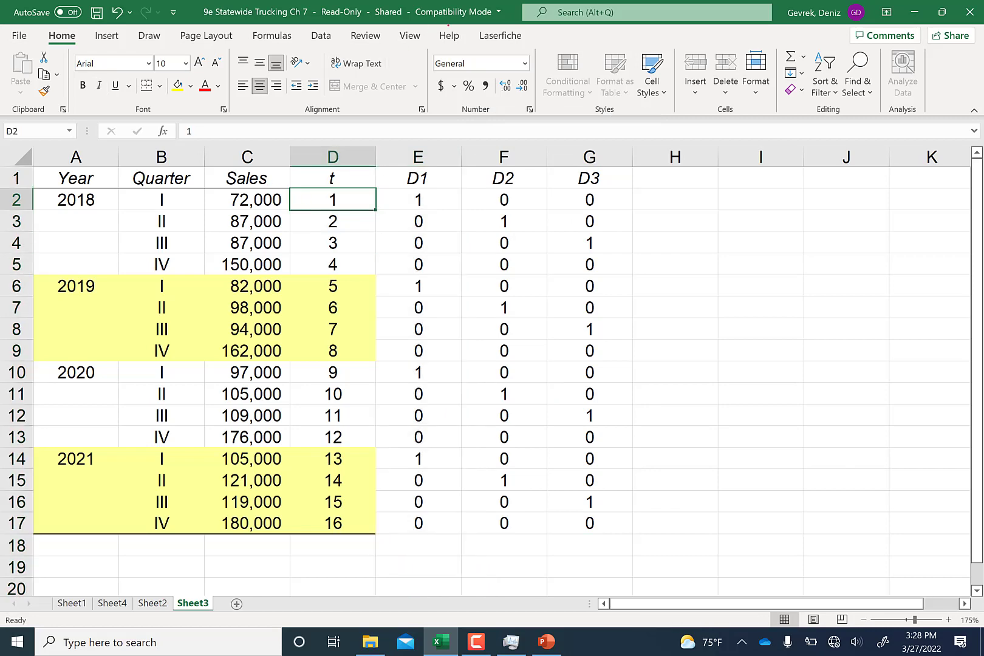
left_click(322, 35)
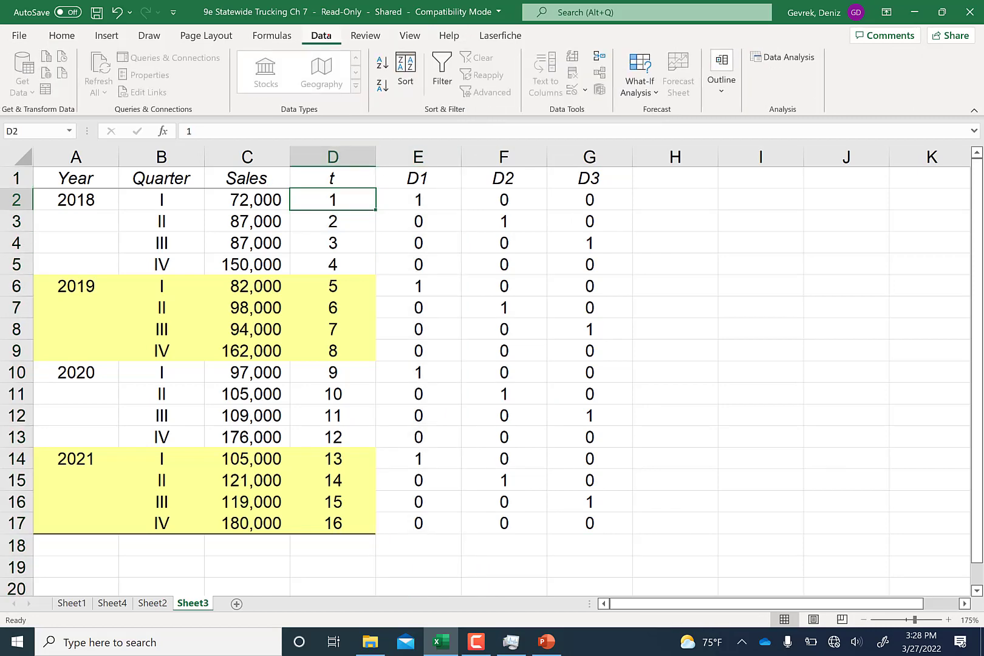
left_click(783, 57)
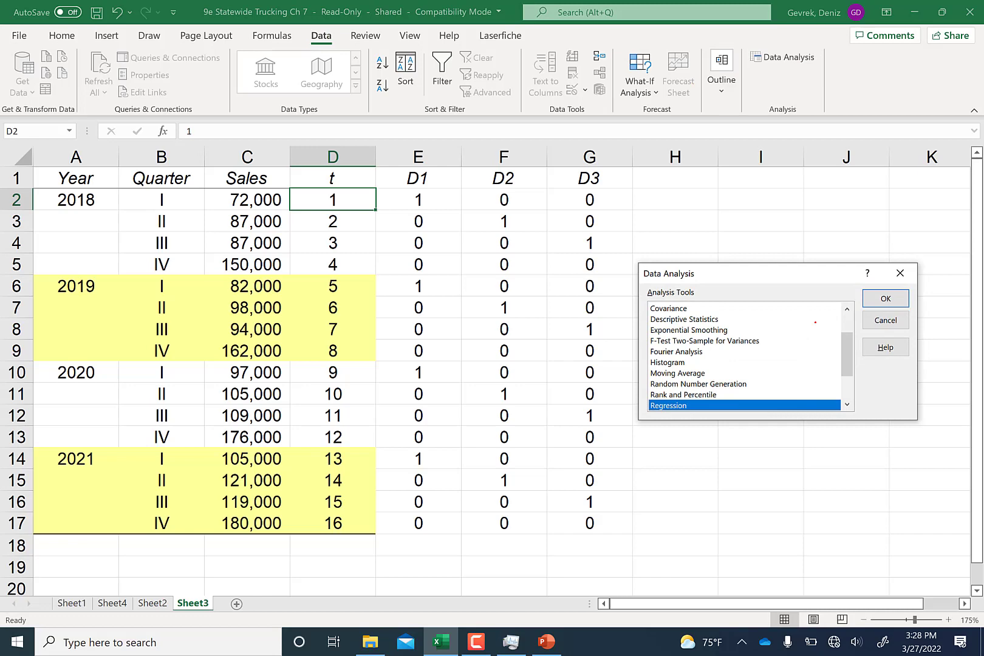
key("Return")
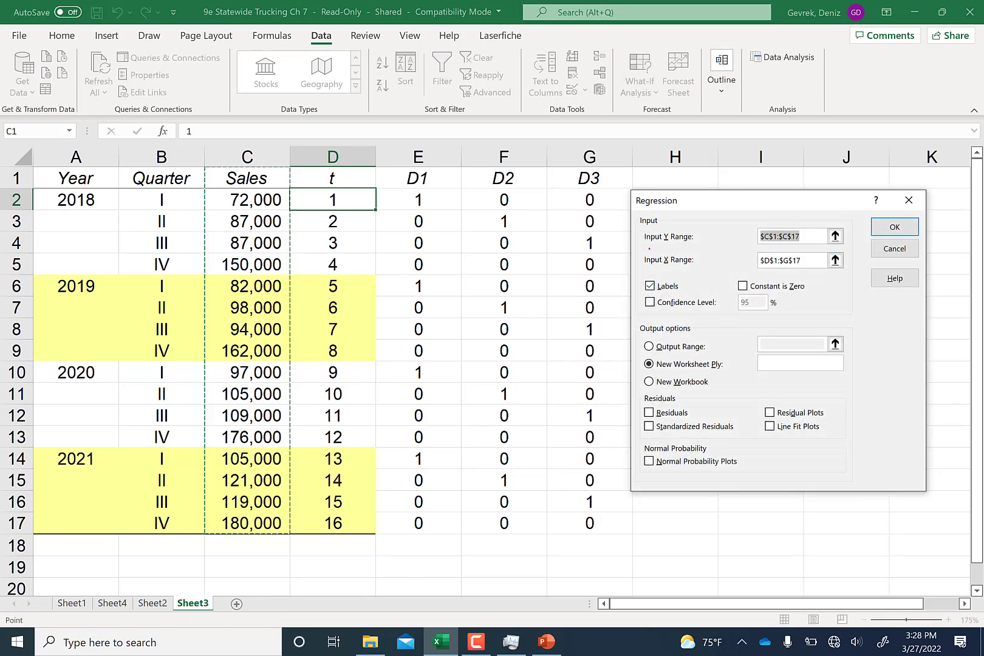
Step: Set the Y range to Sales C1:C17 and X range to D1:G17, then run it
key("BackSpace")
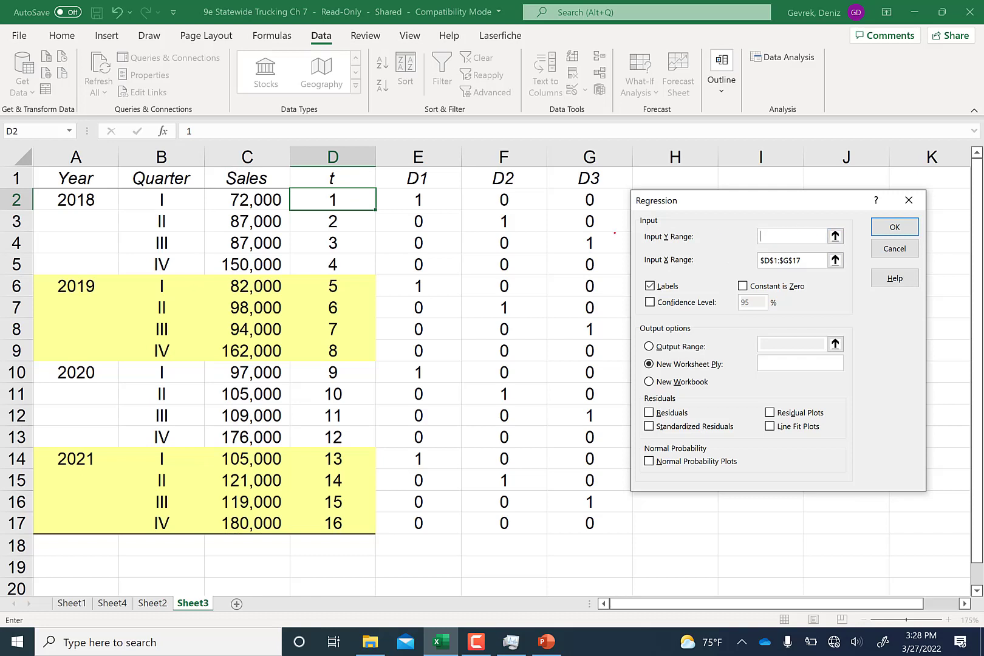
left_click(247, 159)
left_click_drag(247, 182, 249, 526)
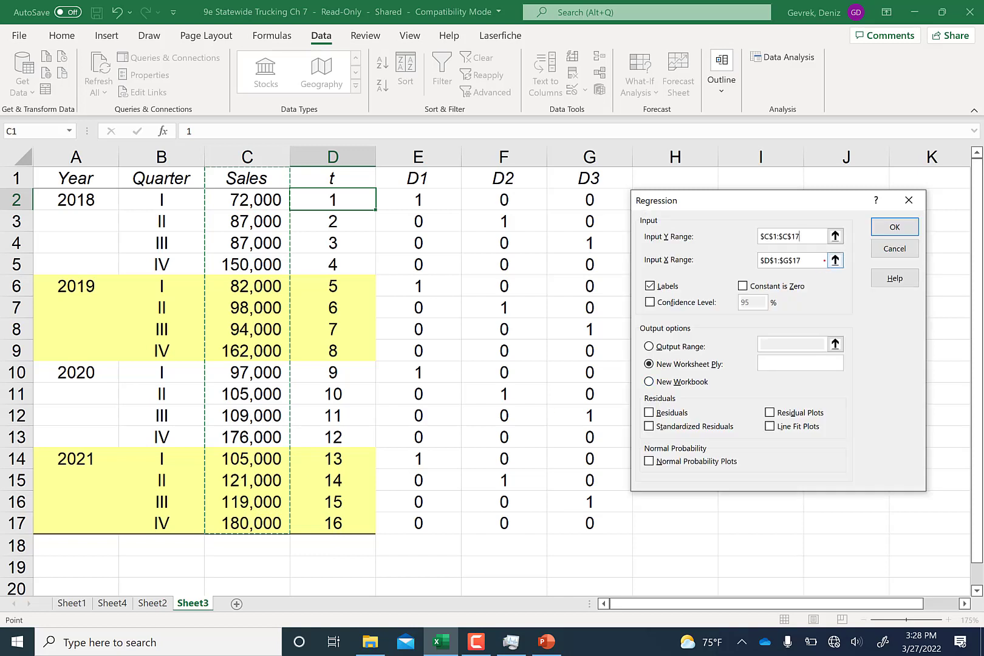
left_click_drag(824, 260, 759, 260)
key("BackSpace")
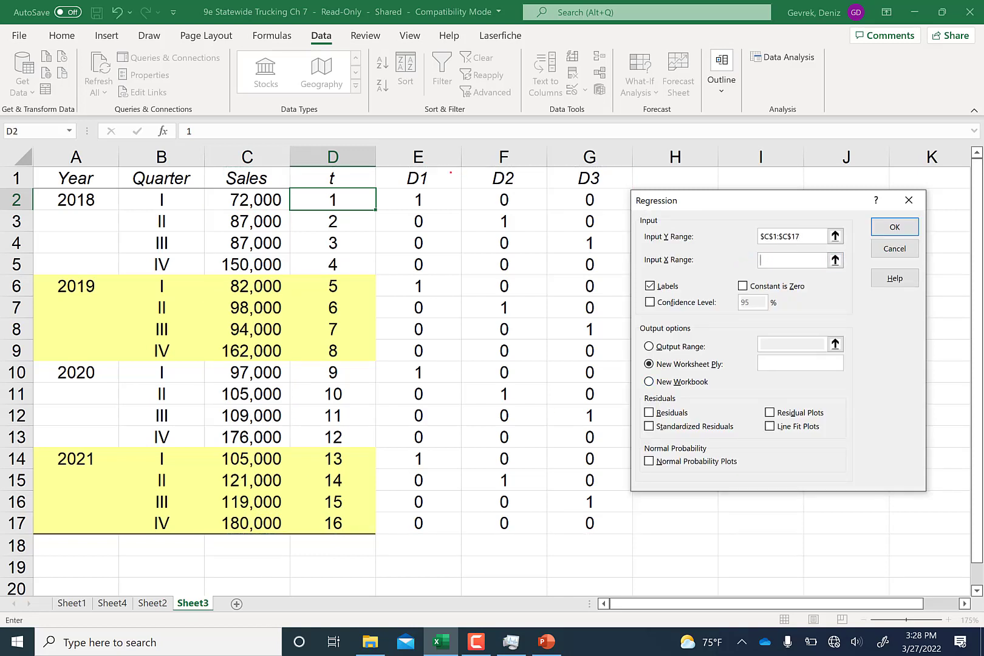
left_click_drag(342, 180, 556, 519)
key("Return")
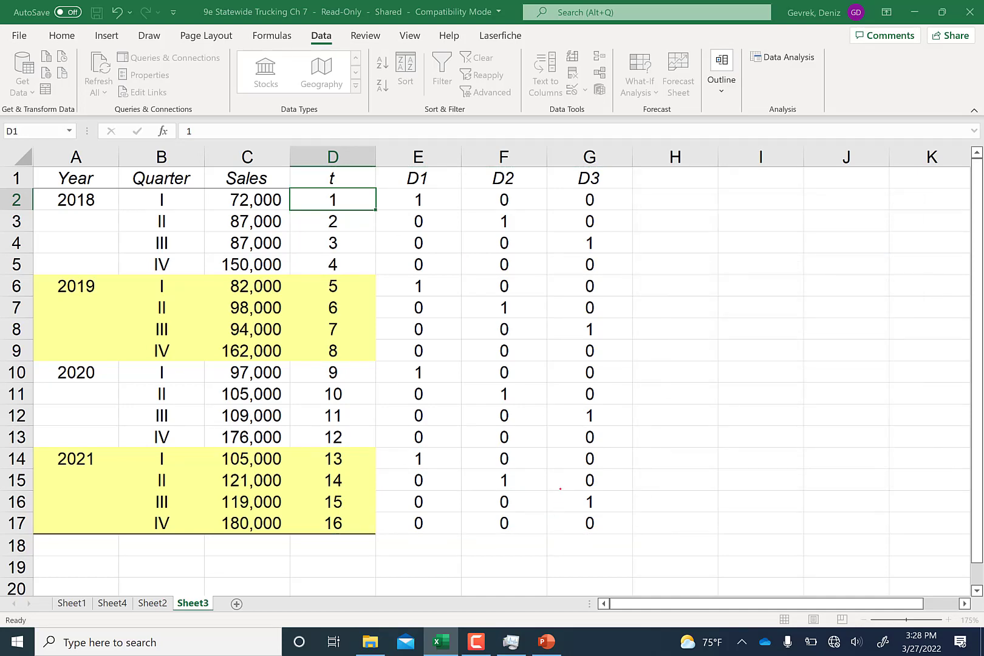
scroll(171, 412, "up", 2, "ctrl")
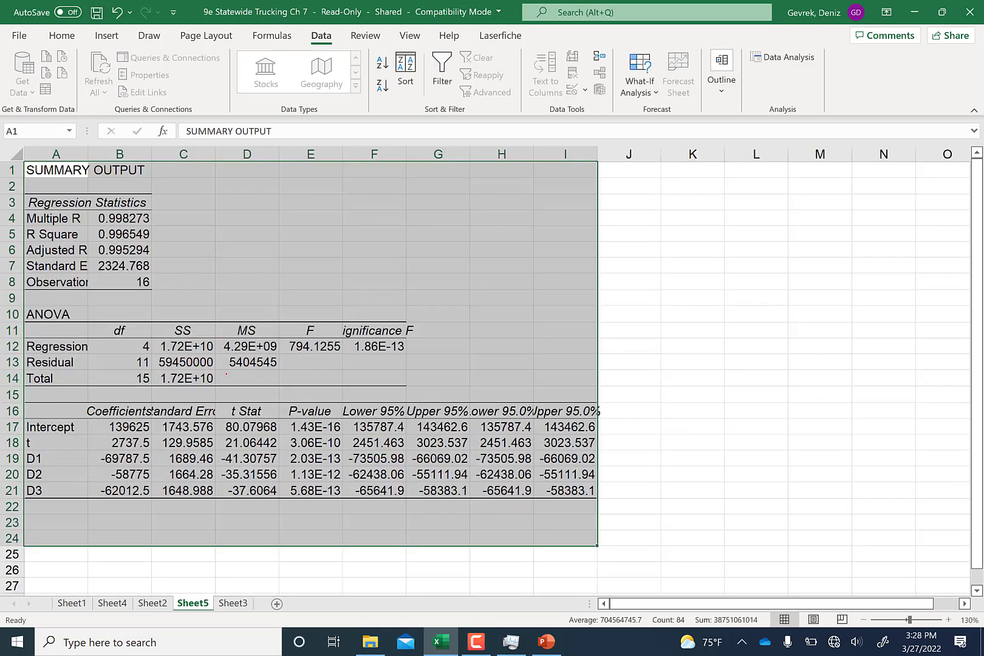
scroll(172, 412, "up", 1, "ctrl")
scroll(172, 412, "down", 1)
scroll(171, 412, "up", 2, "ctrl")
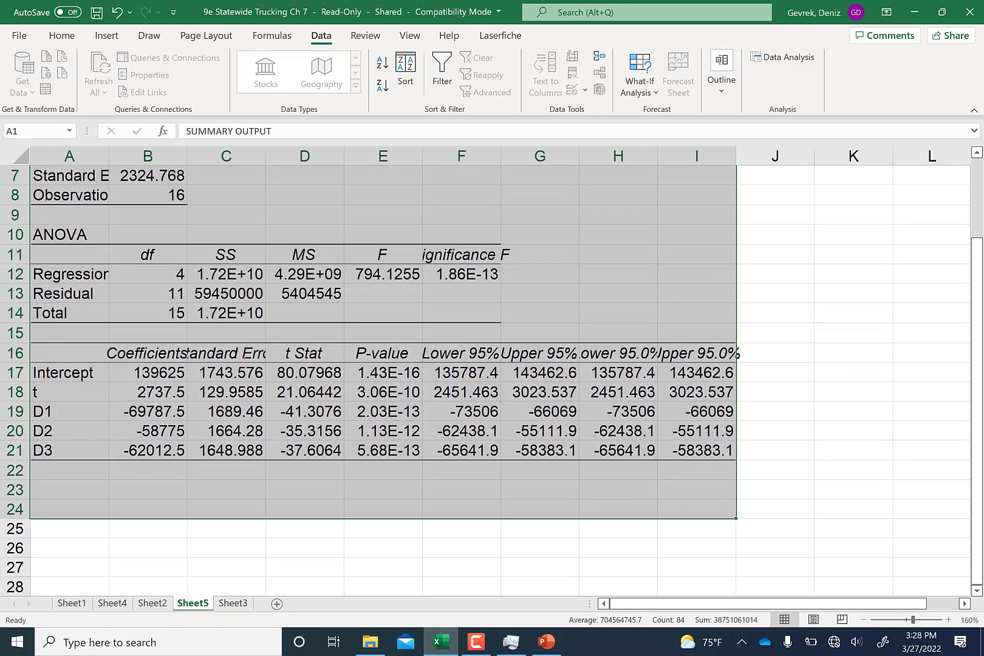
left_click(319, 447)
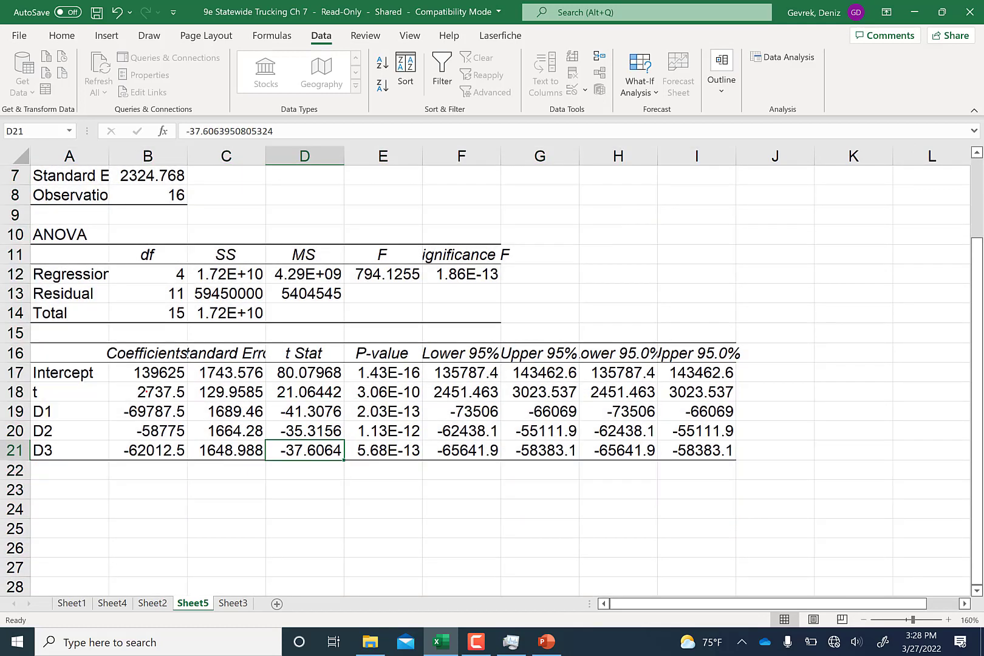
left_click(149, 35)
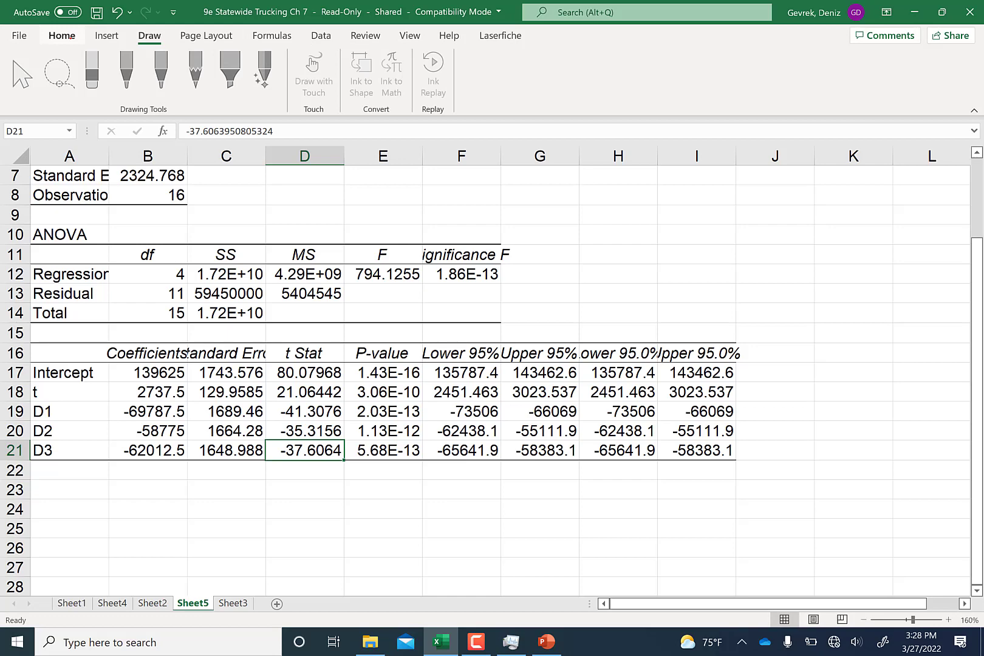
Step: Fill D21 and the t and D1 coefficients (B18, B19) yellow
left_click(62, 35)
left_click(178, 85)
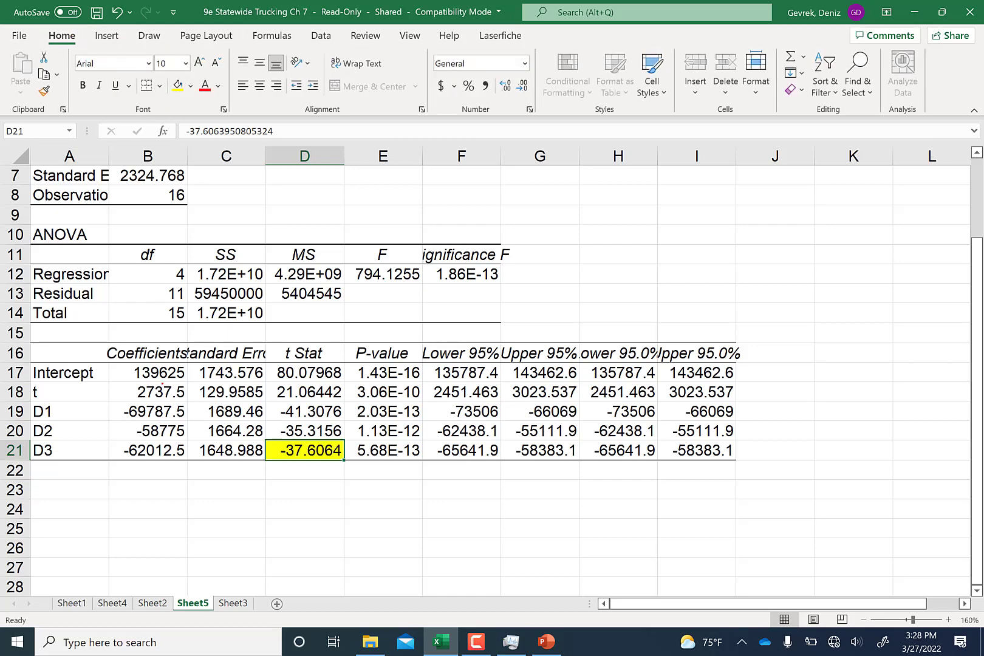
left_click(155, 395)
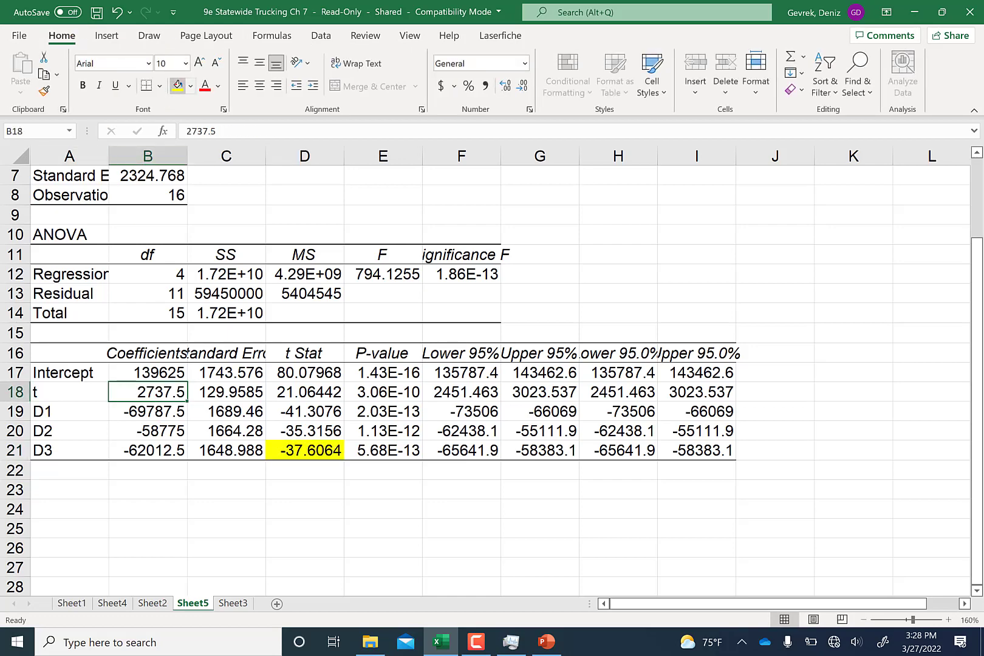
left_click(177, 85)
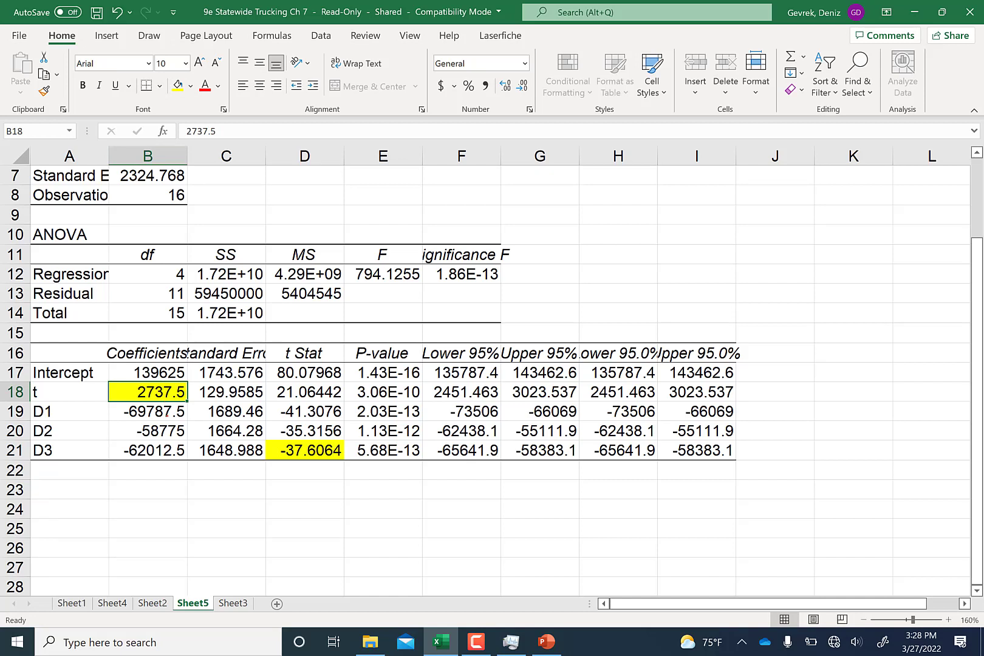
left_click(172, 413)
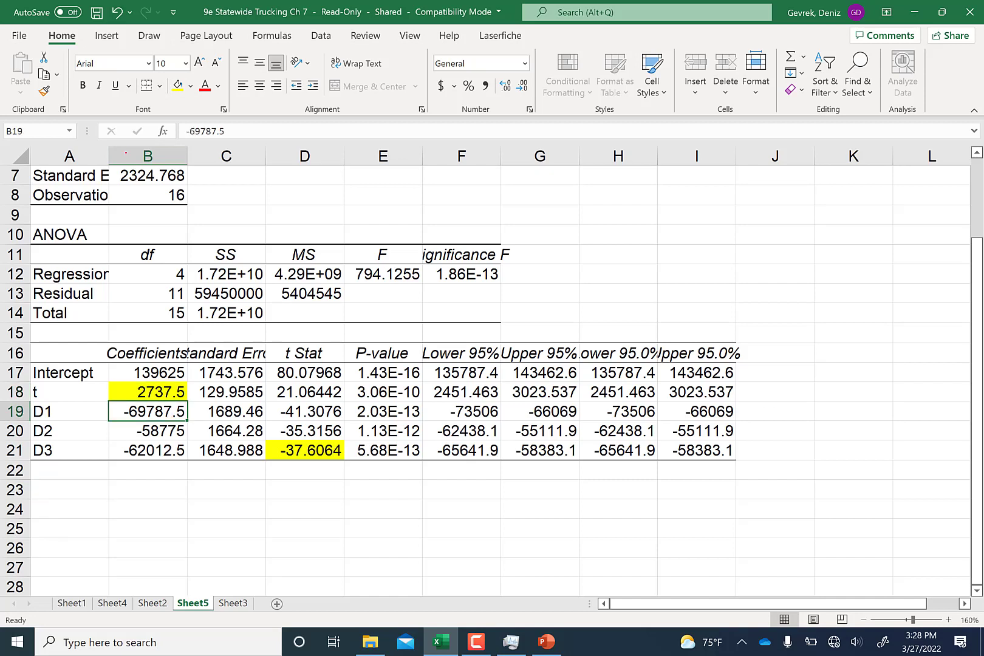
left_click(178, 85)
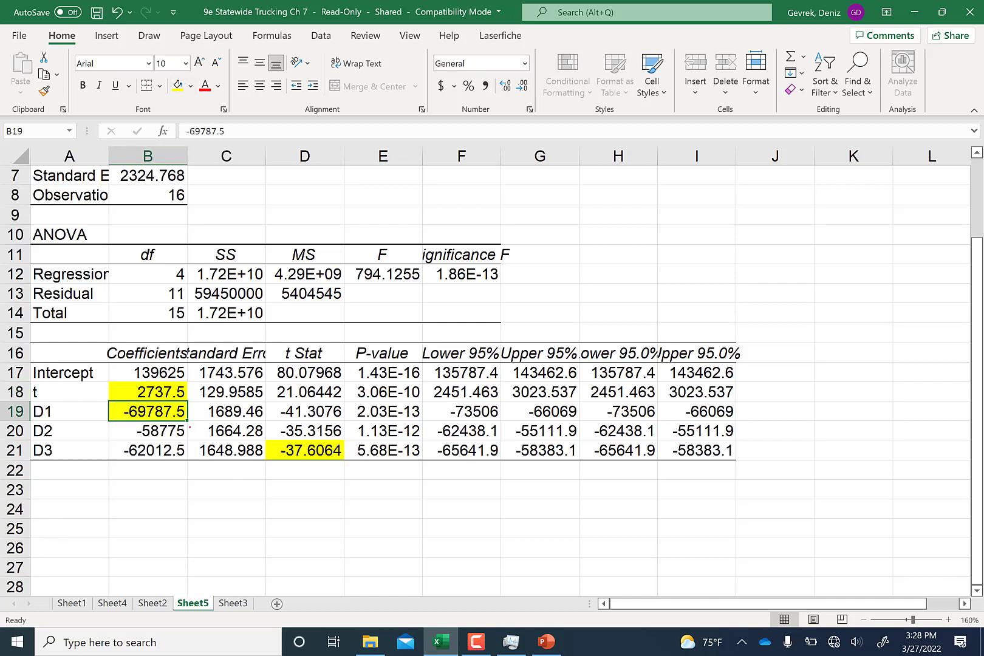
right_click(180, 418)
key("Escape")
Step: Make the D2 and D3 coefficients (B20, B21) red text on yellow fill
left_click(148, 431)
left_click(177, 85)
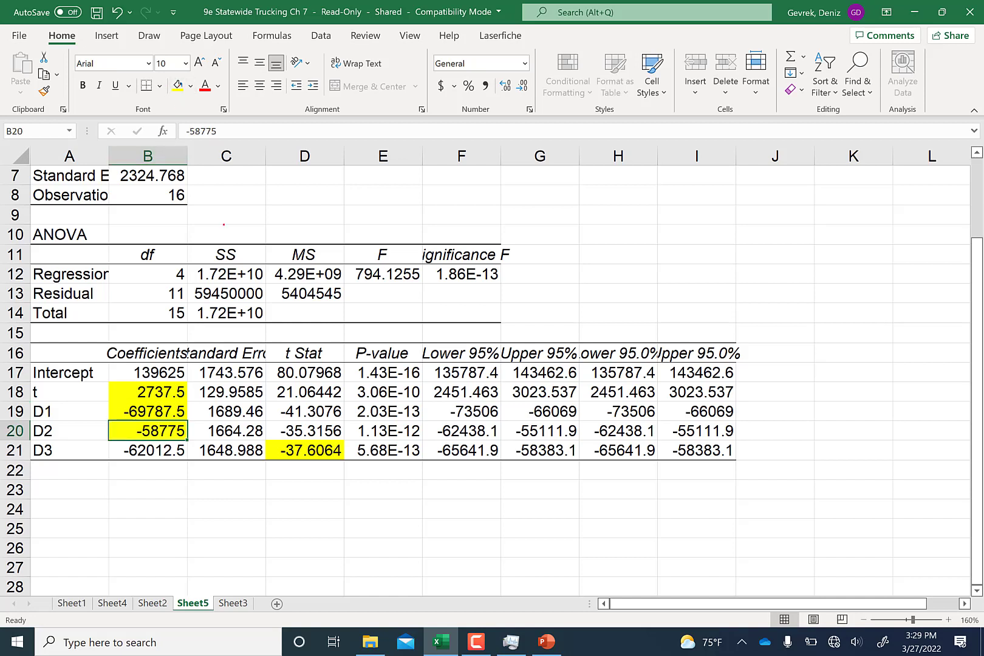
right_click(192, 113)
left_click(205, 85)
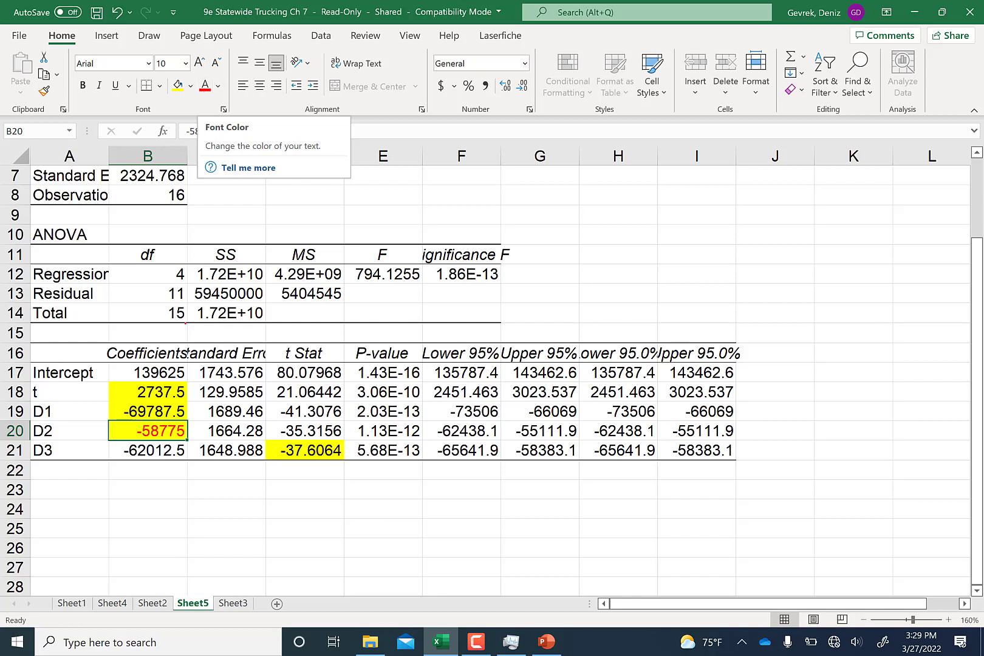
key("Down")
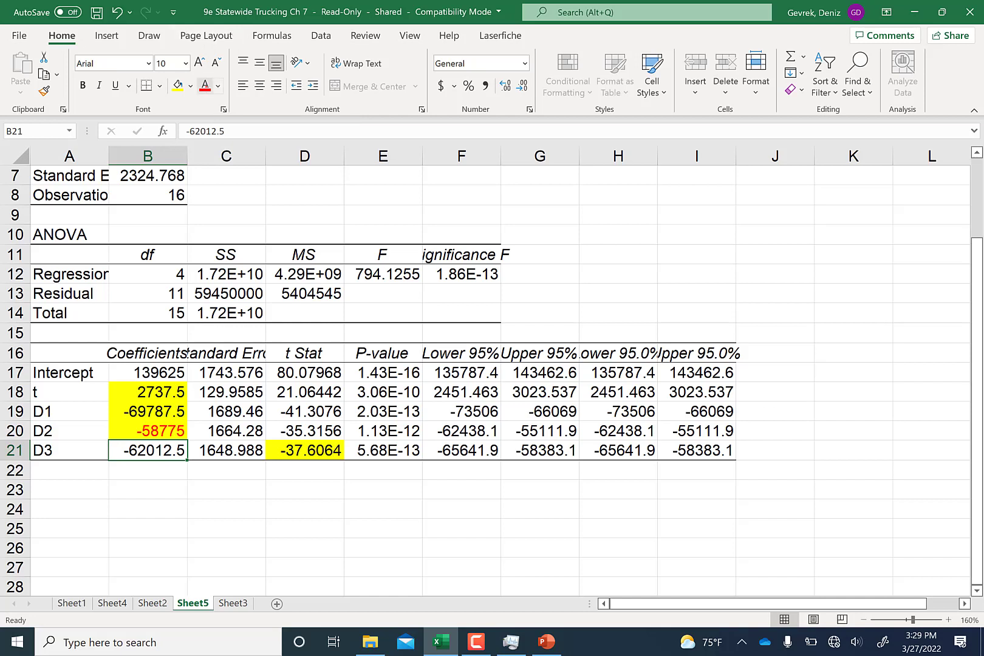
left_click(204, 85)
left_click(177, 85)
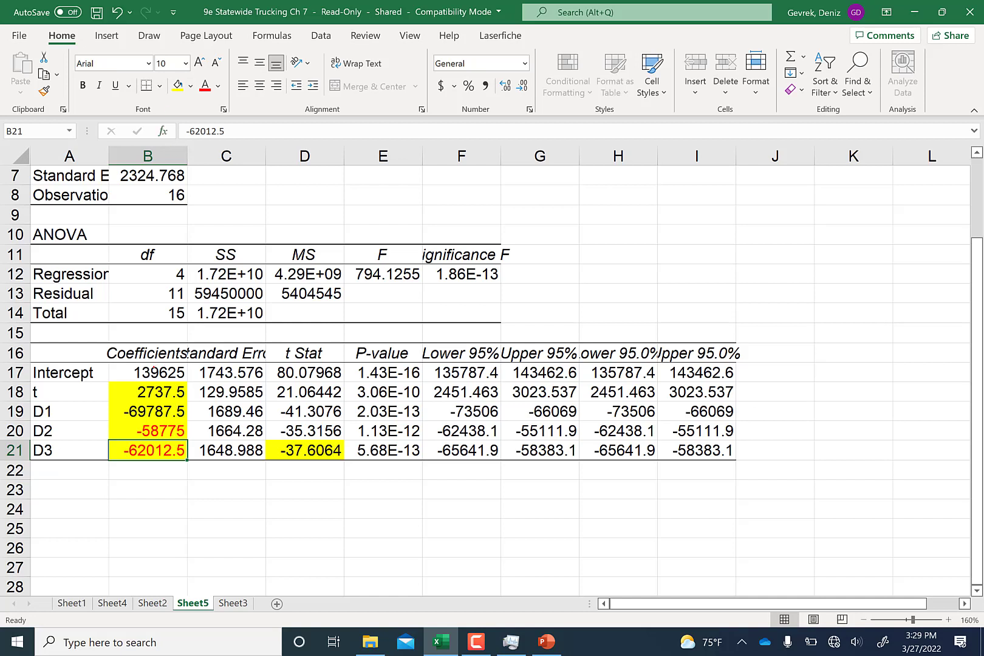
Step: Fill the t row A18:C18 yellow
left_click(144, 395)
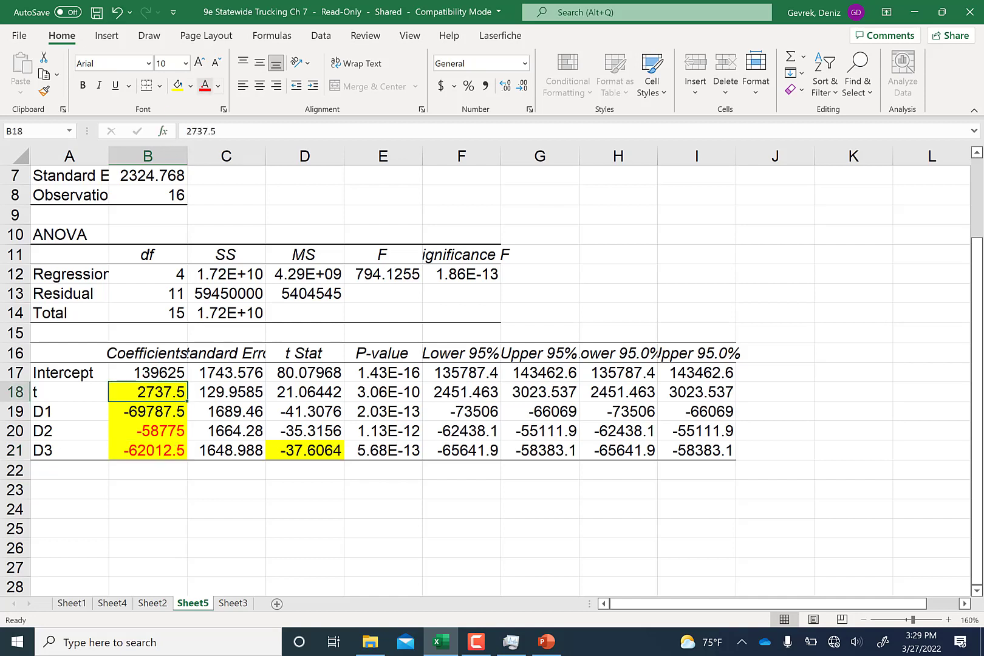
left_click_drag(67, 392, 226, 392)
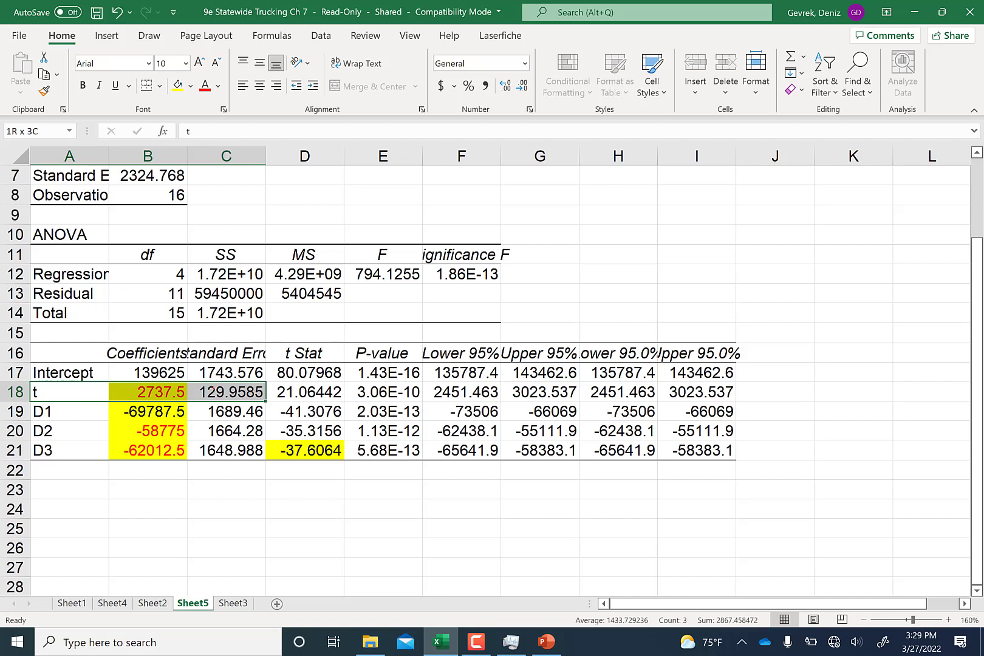
left_click(177, 85)
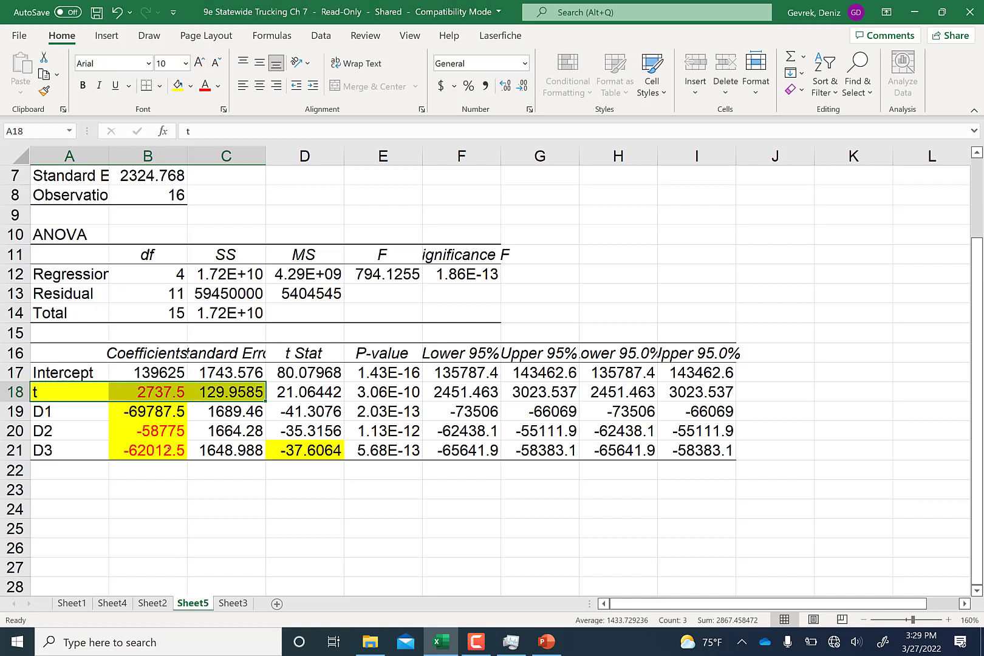
left_click(176, 392)
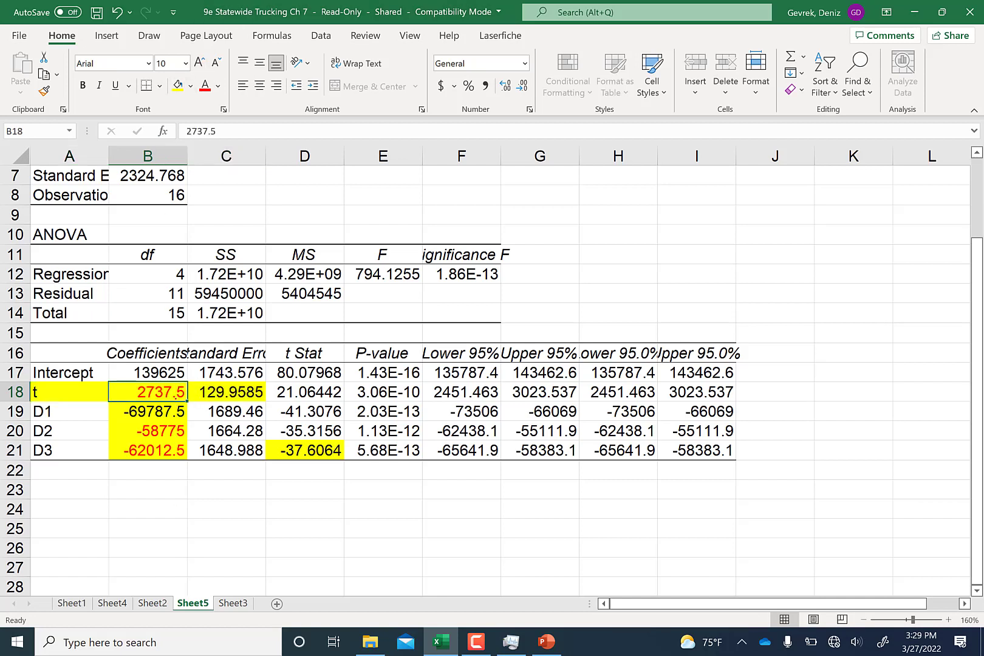